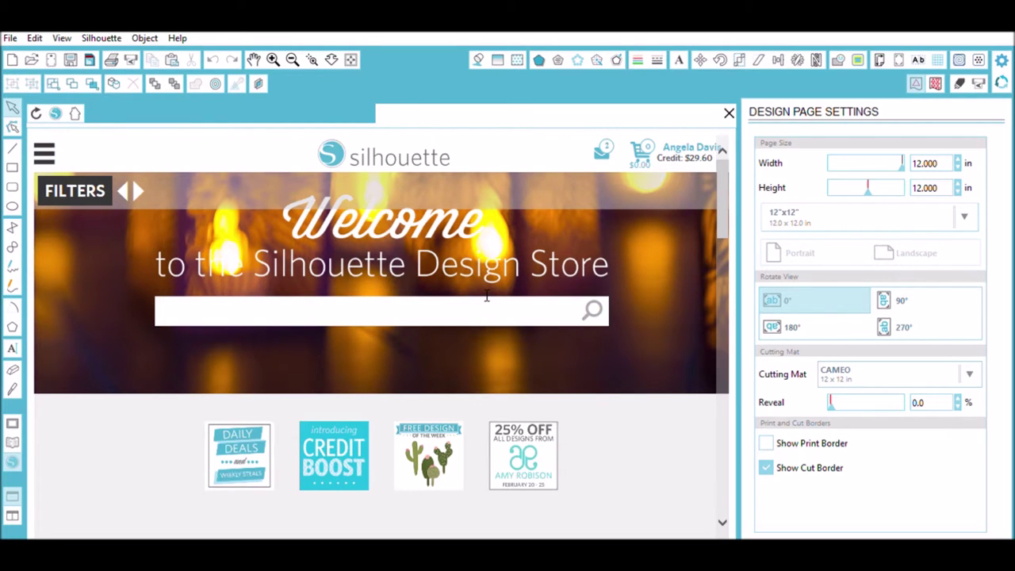
# Step: Search the Design Store for 'marshmallows' and browse the results
pyautogui.write('mar')
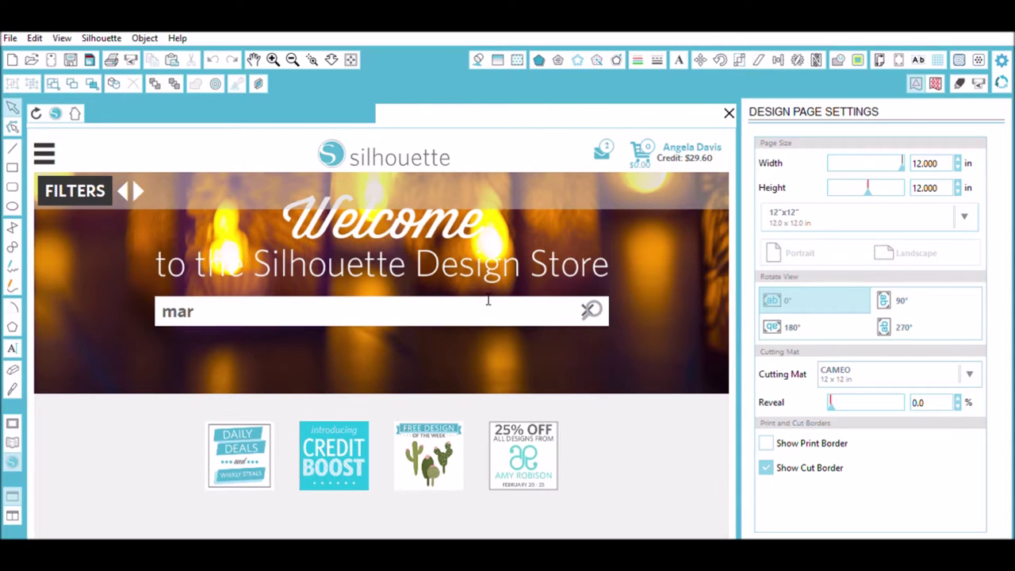
pyautogui.write('shmallows')
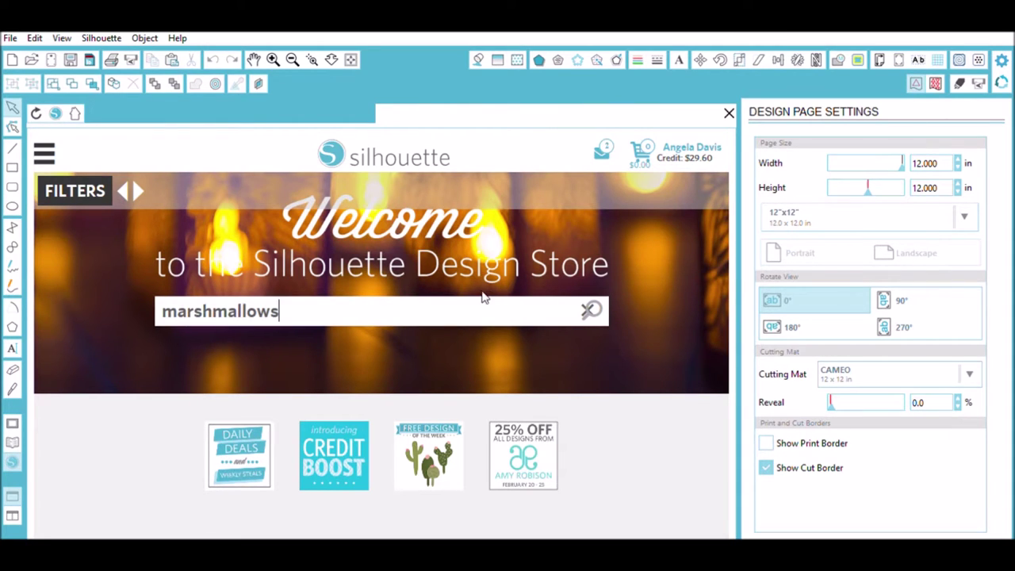
pyautogui.press('Return')
pyautogui.scroll(-3, 485, 298)
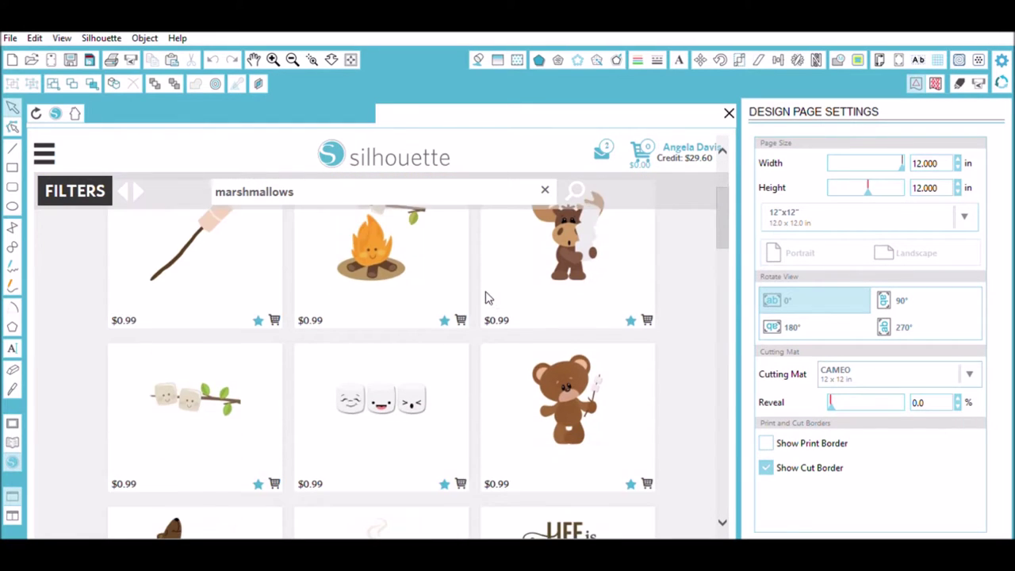
pyautogui.scroll(-4, 487, 298)
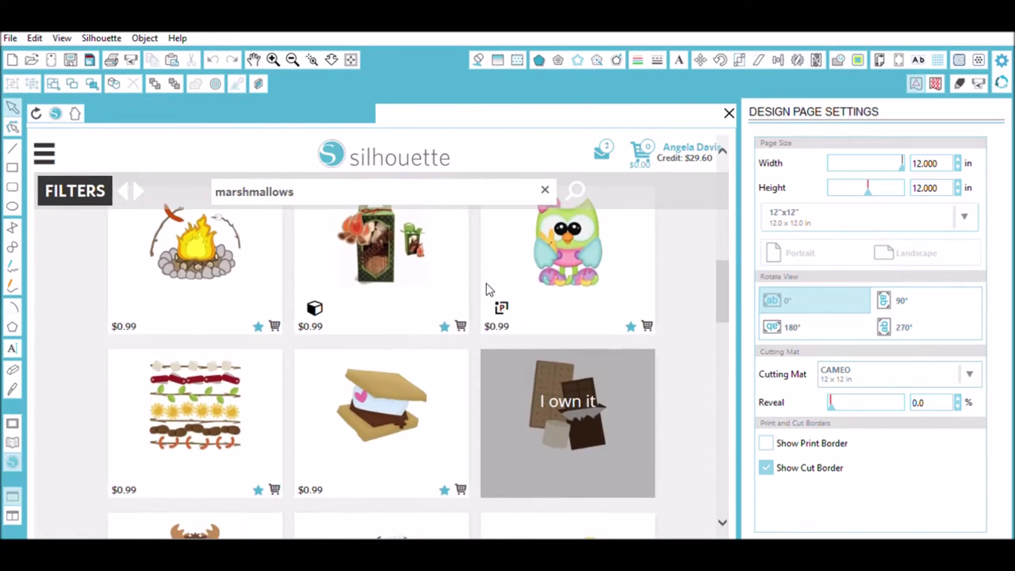
pyautogui.scroll(-2, 486, 289)
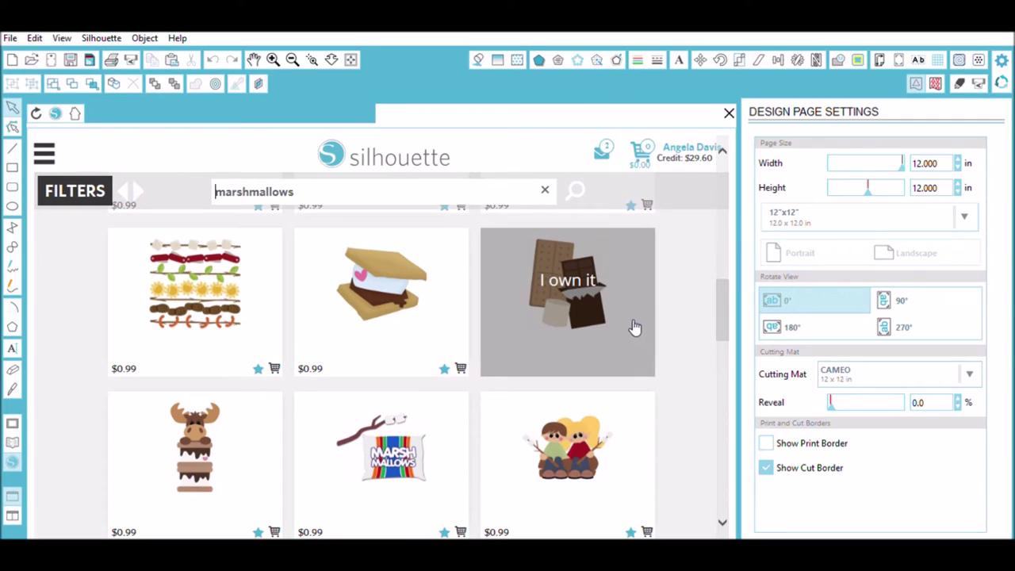
pyautogui.scroll(-5, 619, 309)
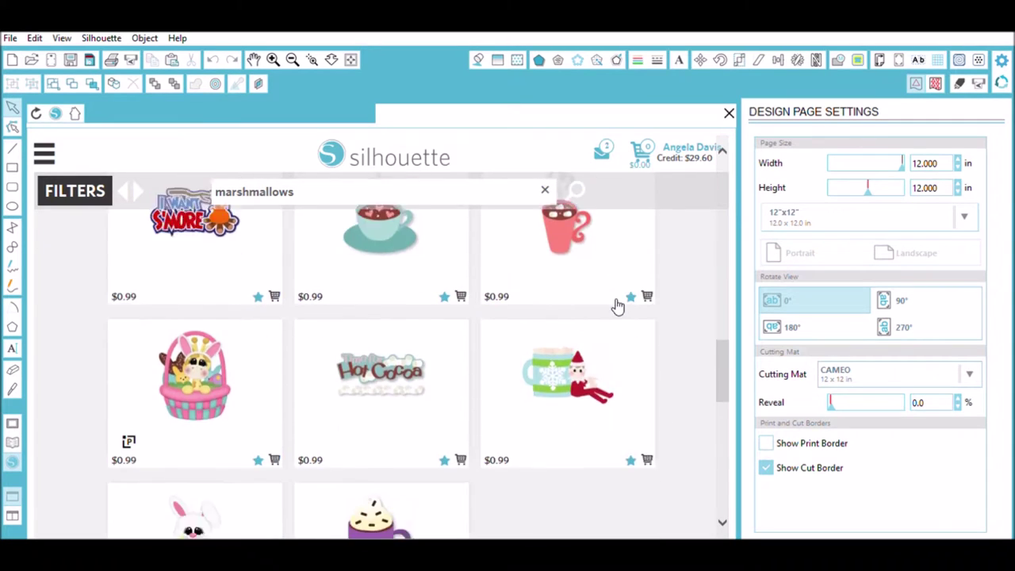
pyautogui.scroll(-3, 619, 306)
pyautogui.scroll(5, 610, 299)
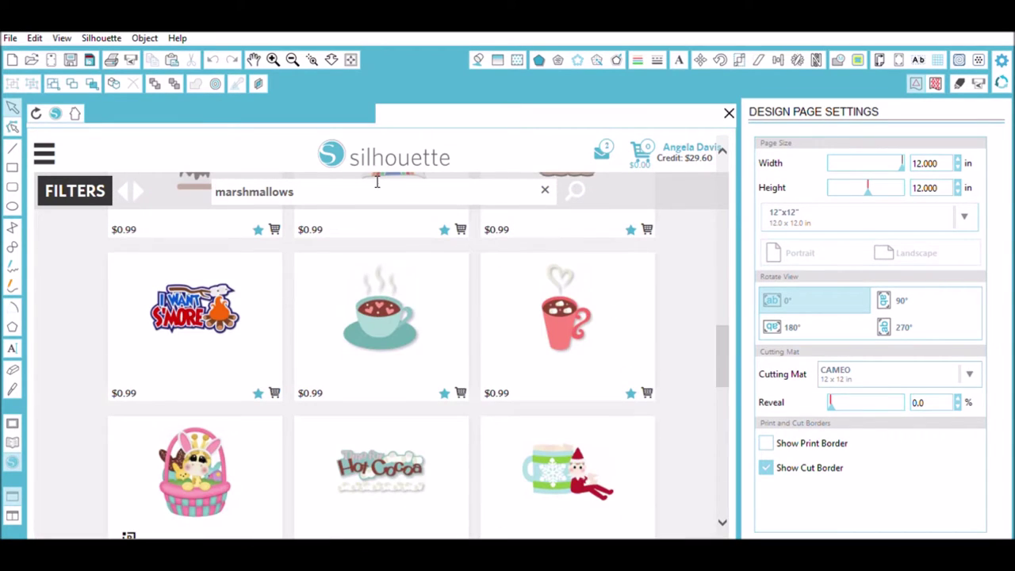
# Step: Rerun the search as 'marshmallow' and open the owned s'mores ingredients design (#41230)
pyautogui.press('BackSpace')
pyautogui.press('Return')
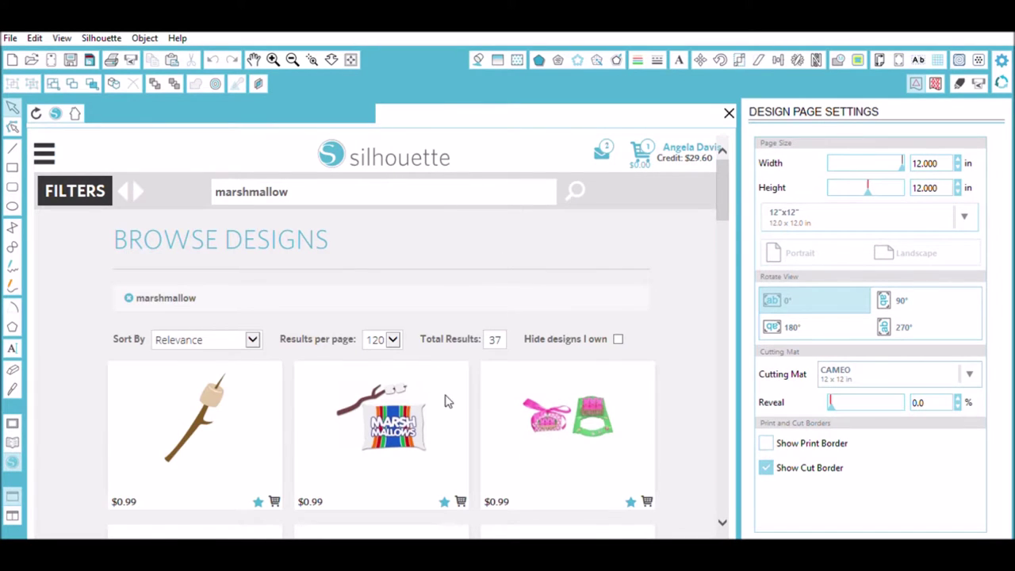
pyautogui.scroll(-6, 448, 400)
pyautogui.scroll(-2, 456, 396)
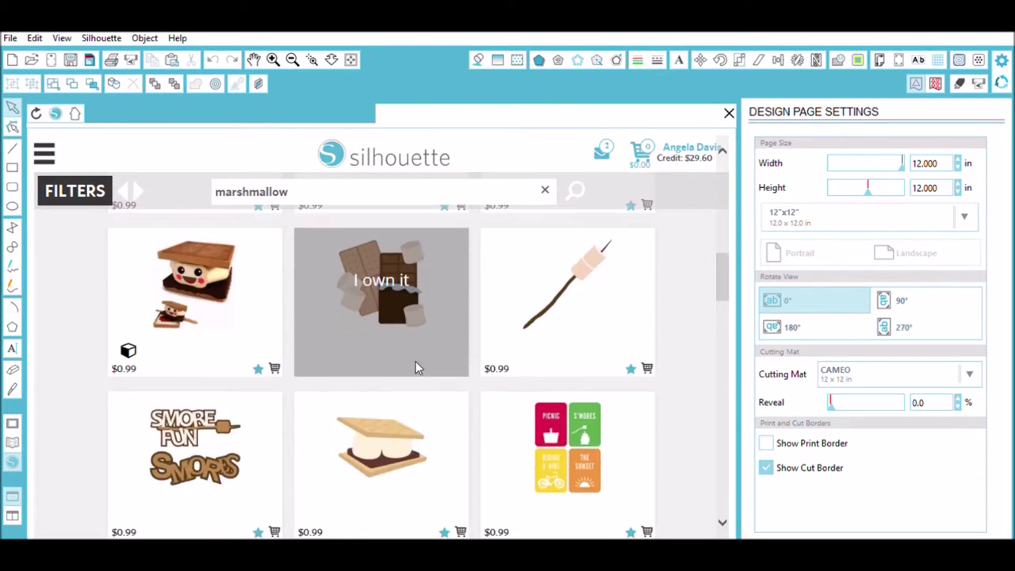
pyautogui.scroll(-5, 407, 291)
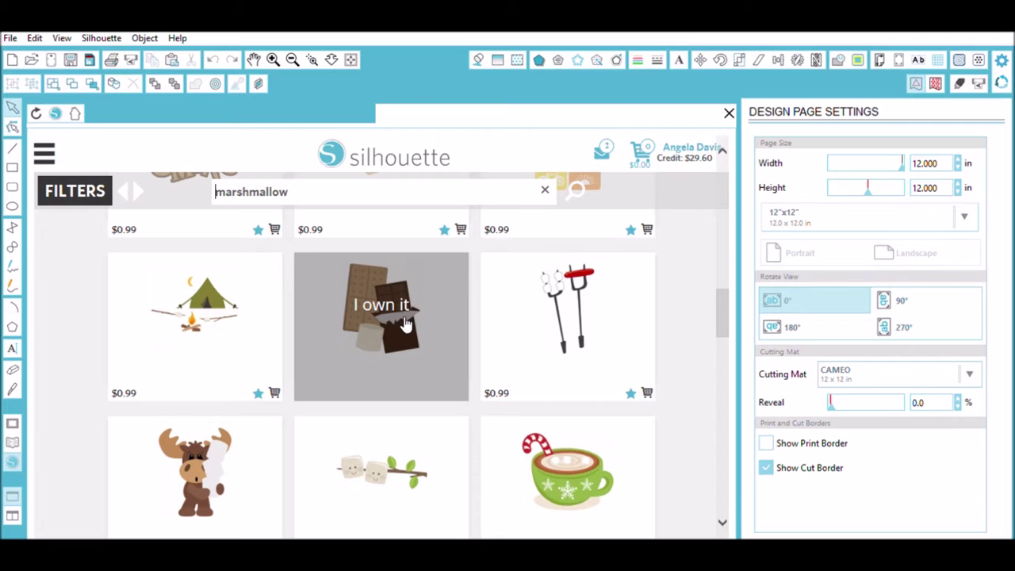
pyautogui.click(399, 311)
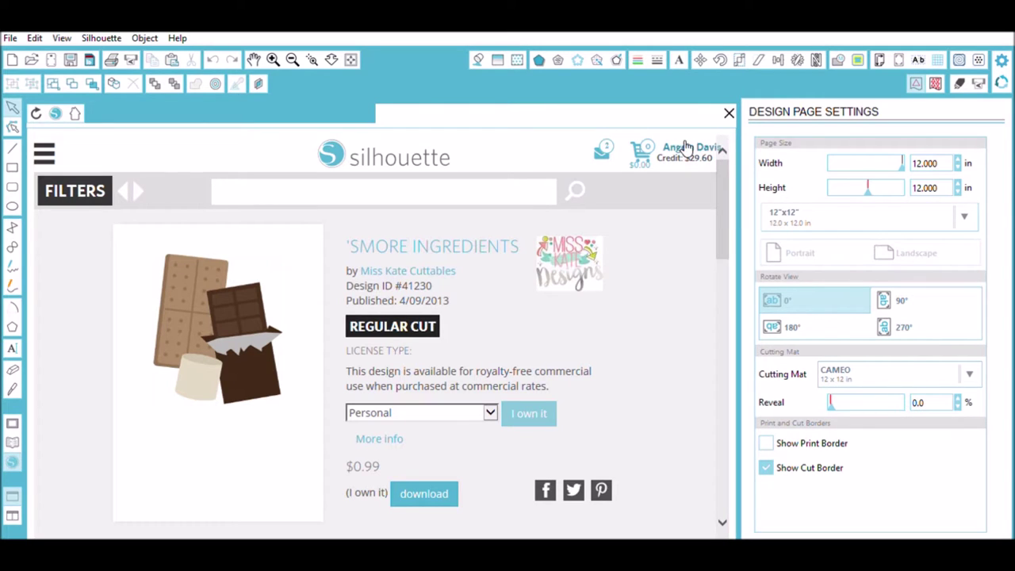
# Step: Close the Design Store and the Library to return to the blank 12 x 12 in Untitled-1 page
pyautogui.click(729, 111)
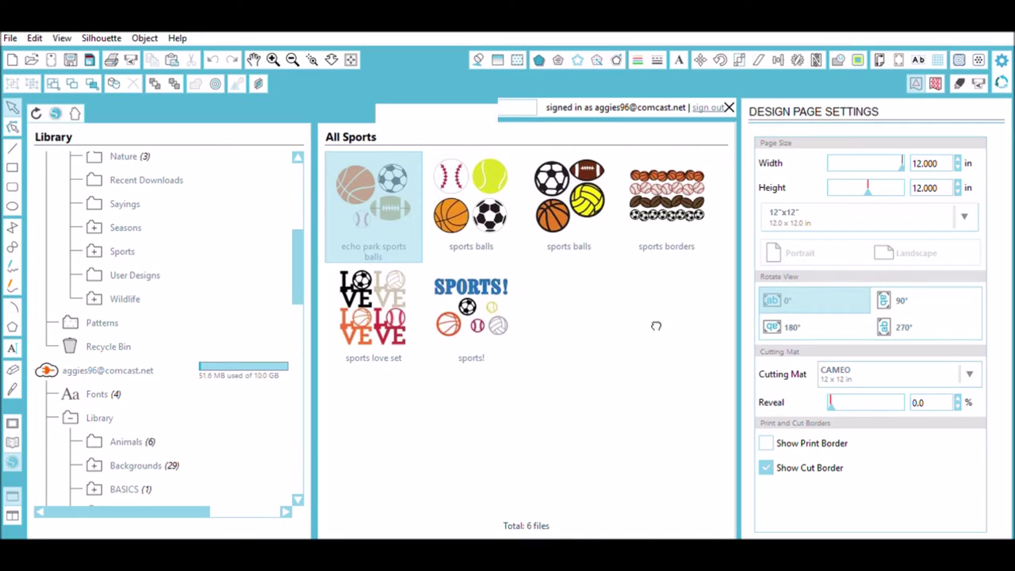
pyautogui.click(732, 103)
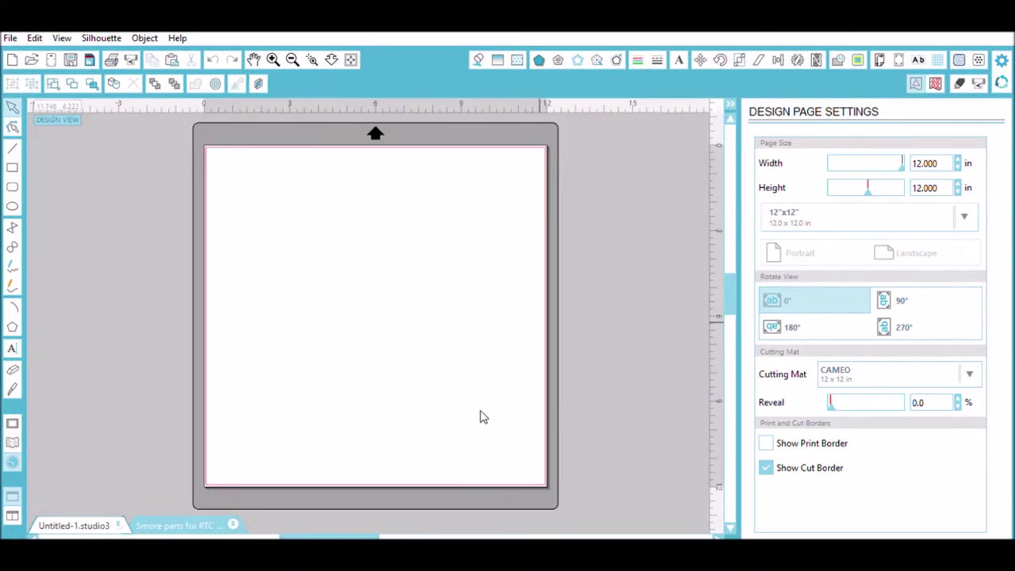
# Step: Switch to the 'Smore parts for RTC' document and scroll over its pieces on the mat
pyautogui.click(166, 524)
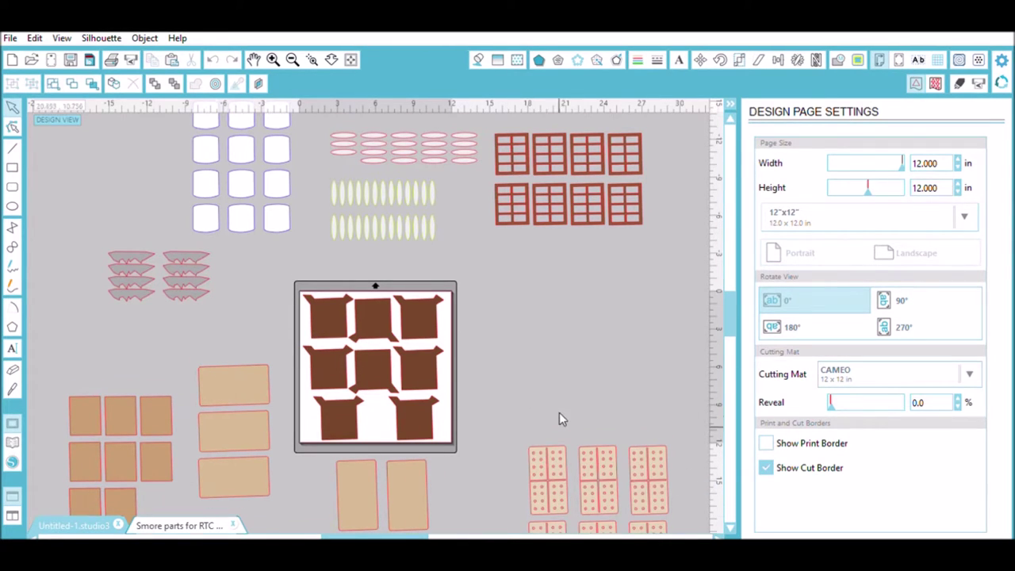
pyautogui.scroll(-2, 559, 412)
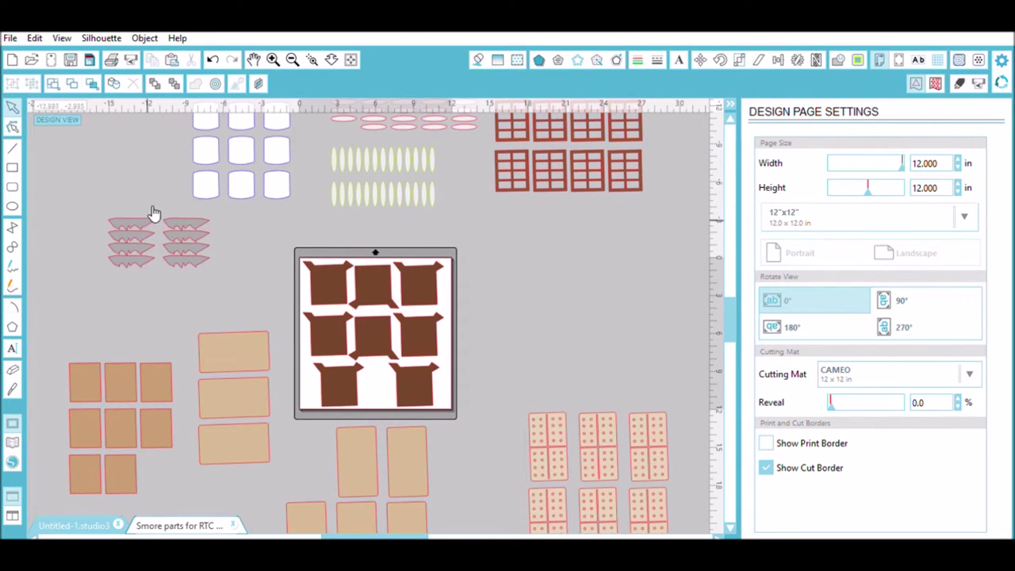
pyautogui.scroll(-1, 381, 261)
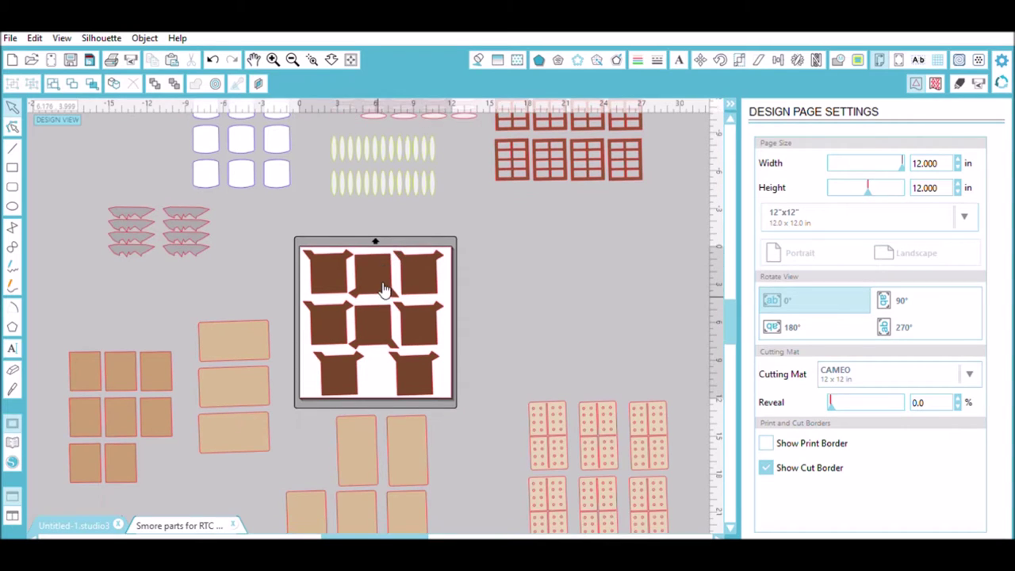
pyautogui.scroll(4, 382, 289)
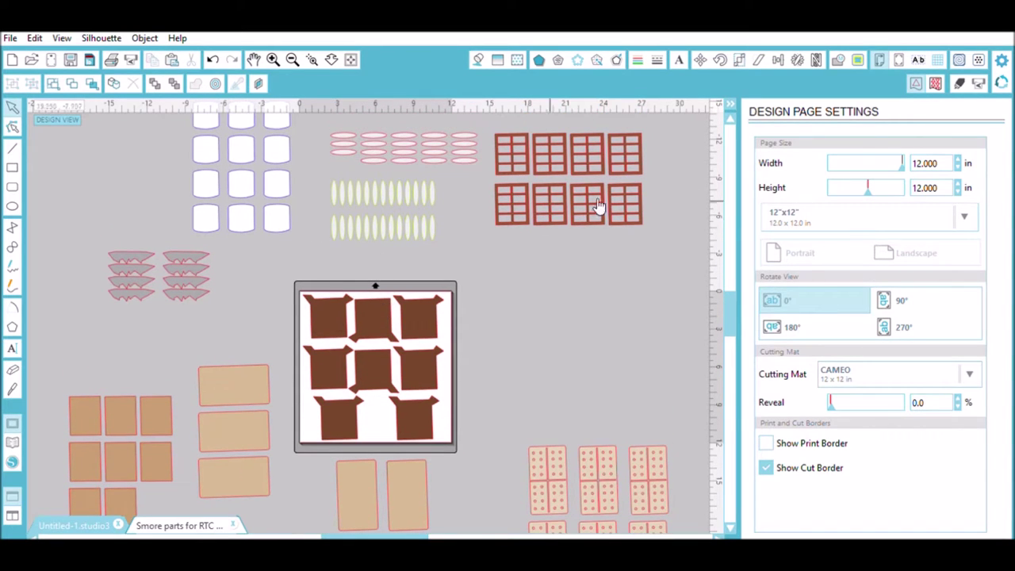
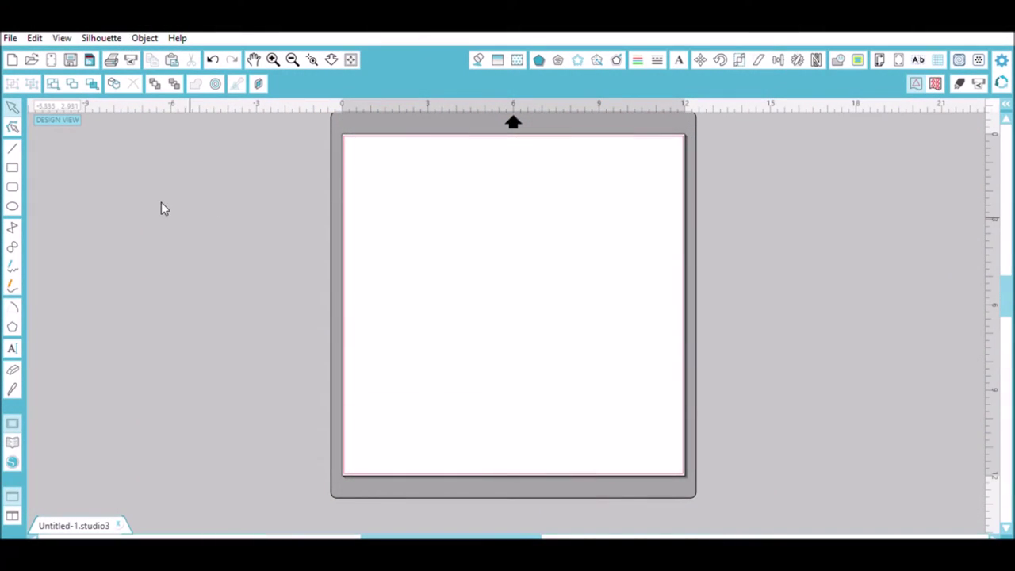
# Step: Draw an oval of about 3.7 by 2.6 inches near the top centre of the cutting mat
pyautogui.click(13, 204)
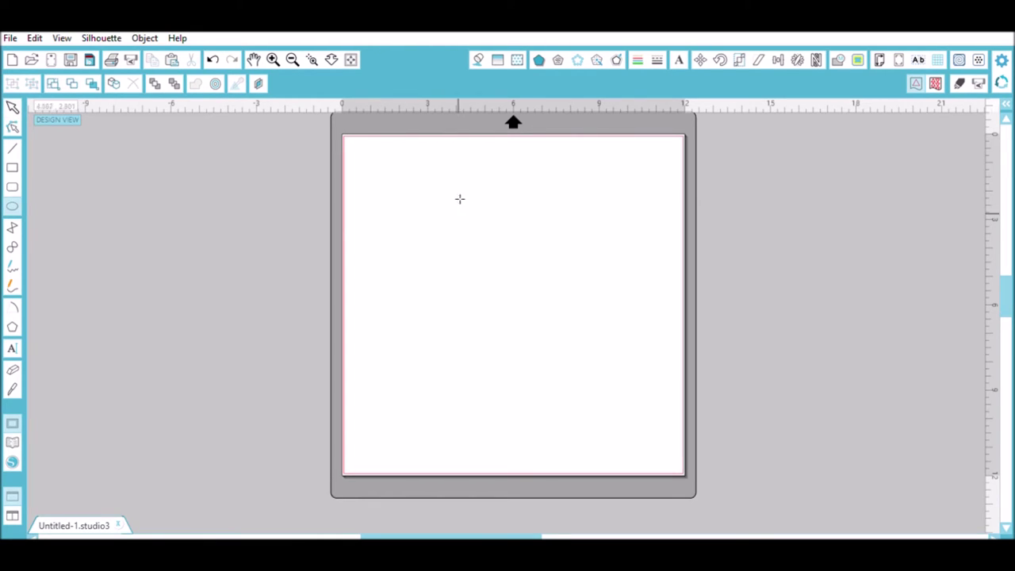
pyautogui.moveTo(458, 183); pyautogui.dragTo(567, 249)
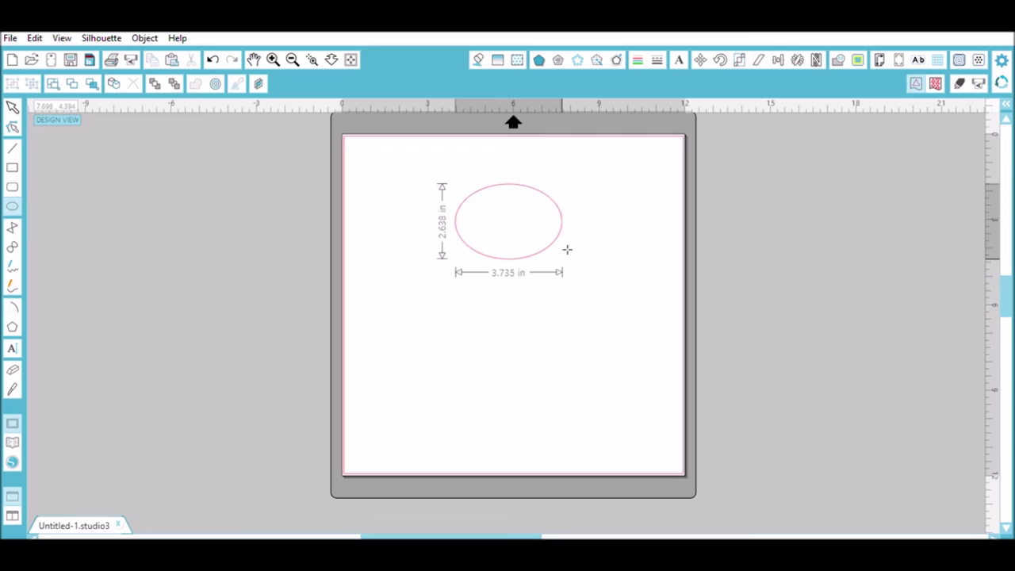
pyautogui.moveTo(567, 250); pyautogui.dragTo(565, 249)
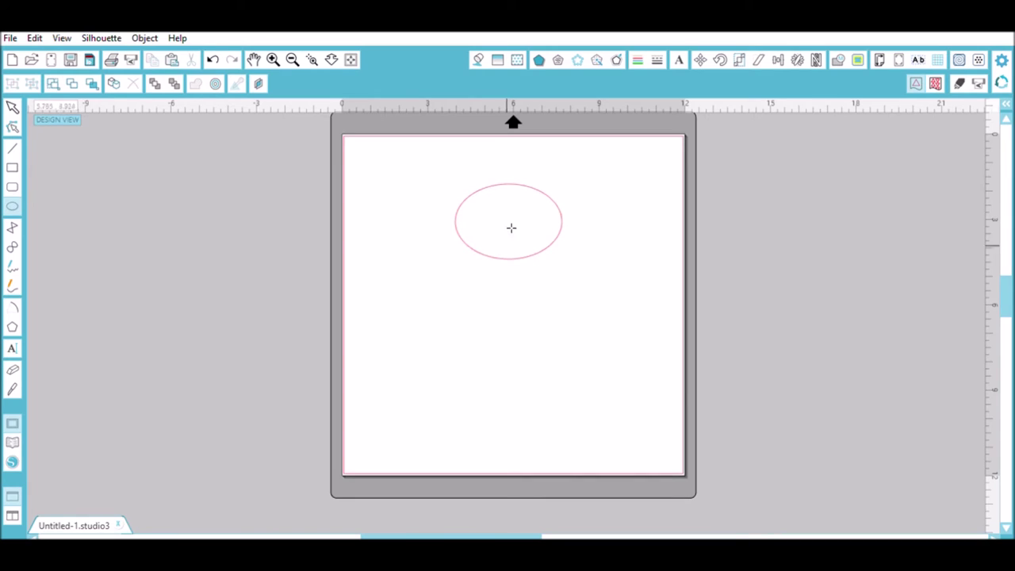
# Step: Scale the selected ellipse to 4.000 inches wide by 2.750 inches high
pyautogui.click(12, 102)
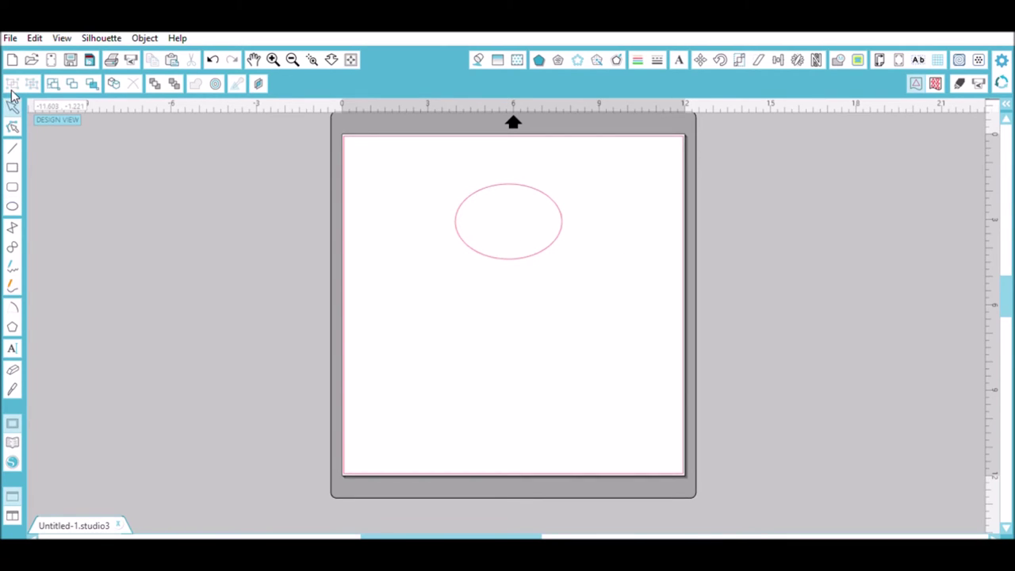
pyautogui.click(495, 179)
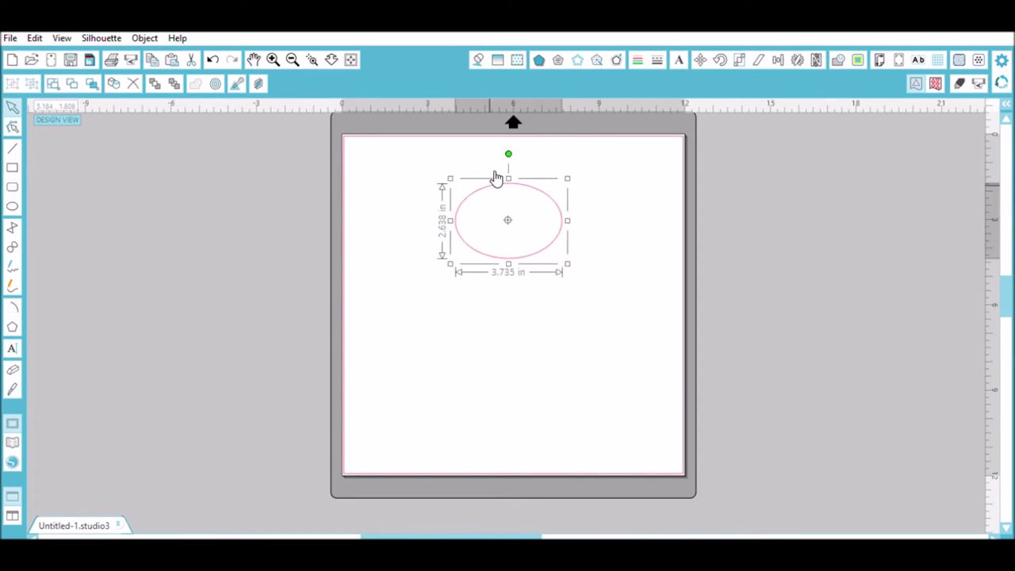
pyautogui.click(739, 60)
pyautogui.click(755, 60)
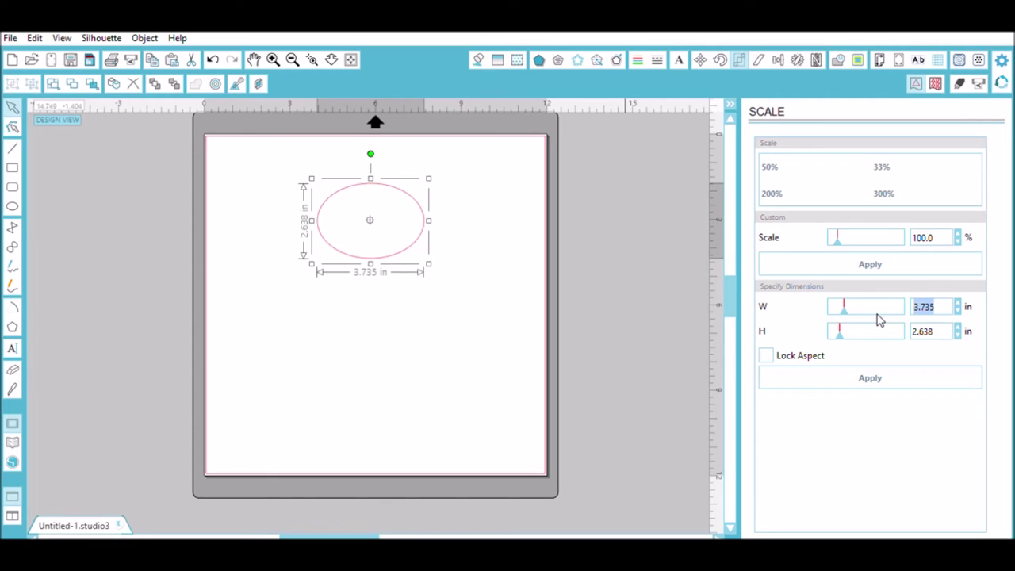
pyautogui.write('4')
pyautogui.press('Tab')
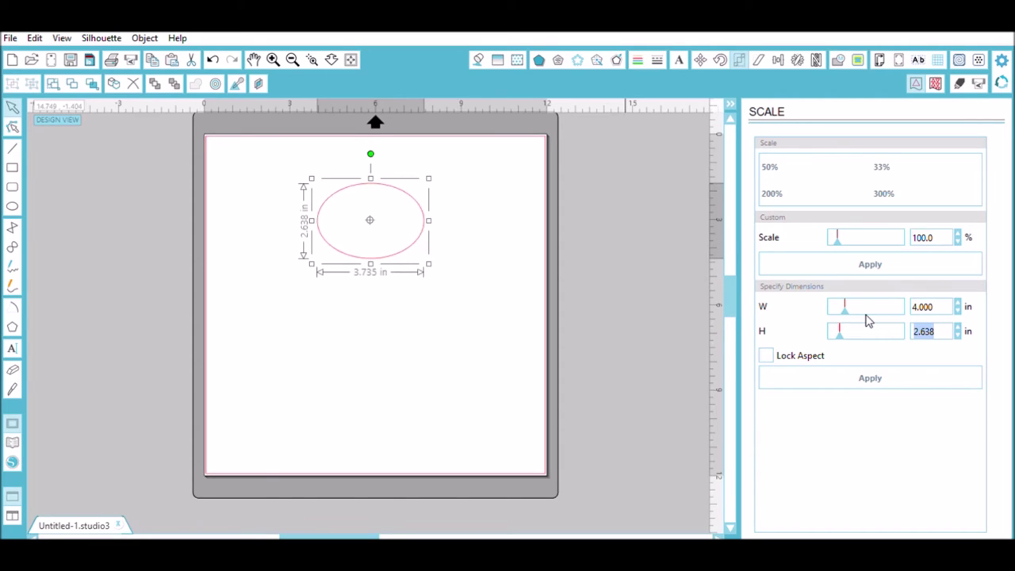
pyautogui.write('2.75')
pyautogui.click(918, 376)
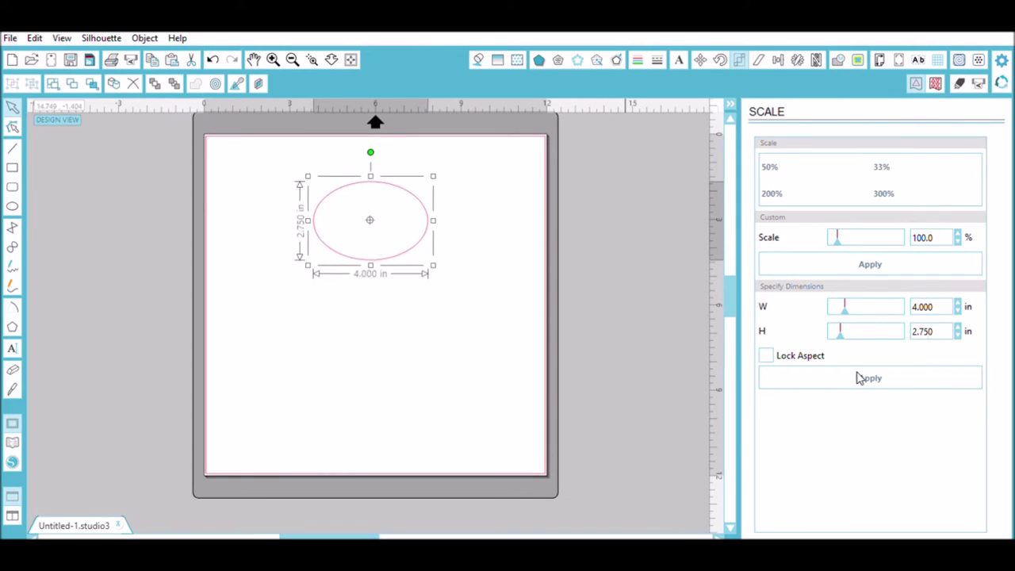
# Step: Move the resized ellipse toward the mat's top-left corner
pyautogui.moveTo(426, 233); pyautogui.dragTo(336, 209)
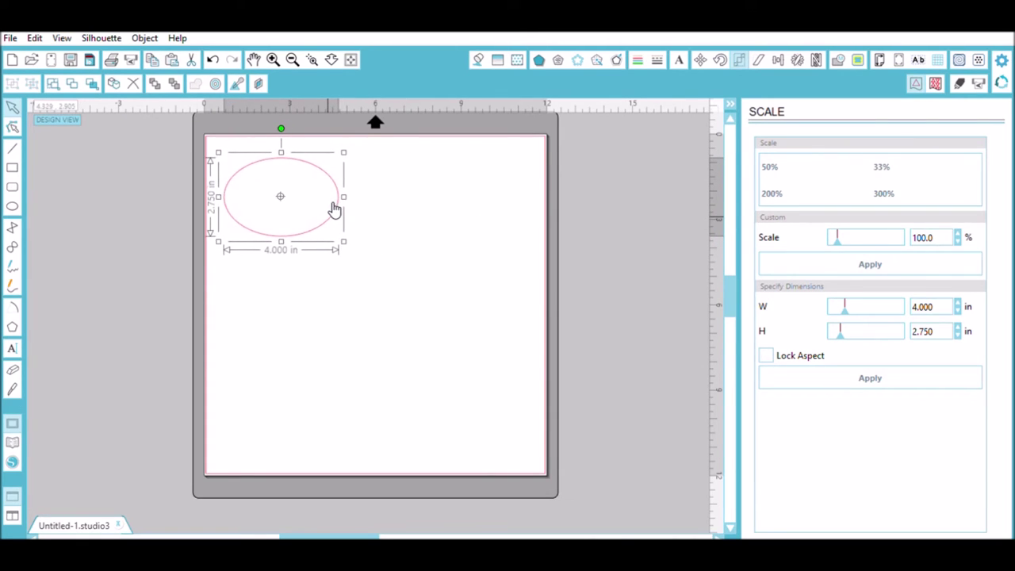
pyautogui.click(330, 405)
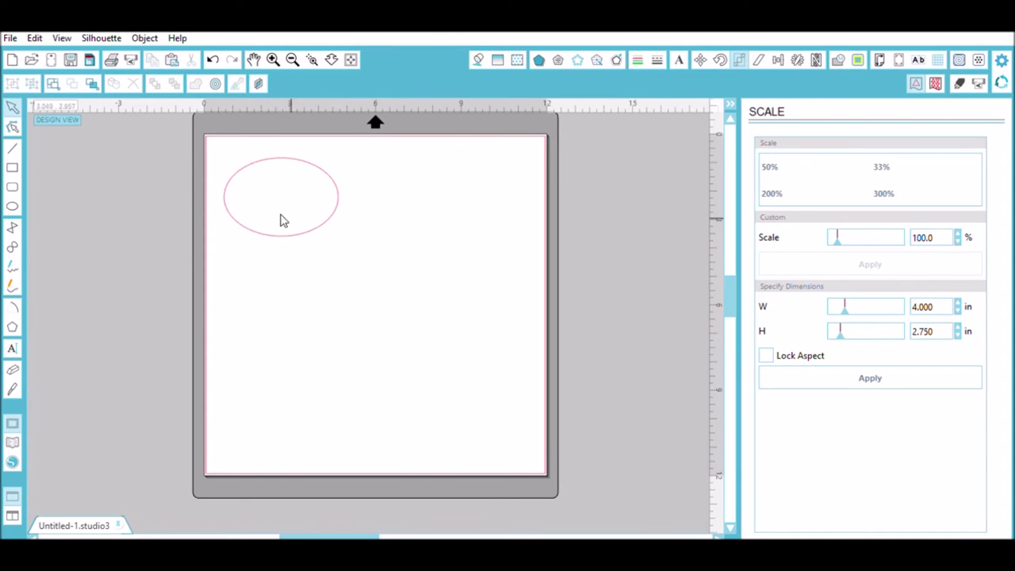
pyautogui.click(12, 346)
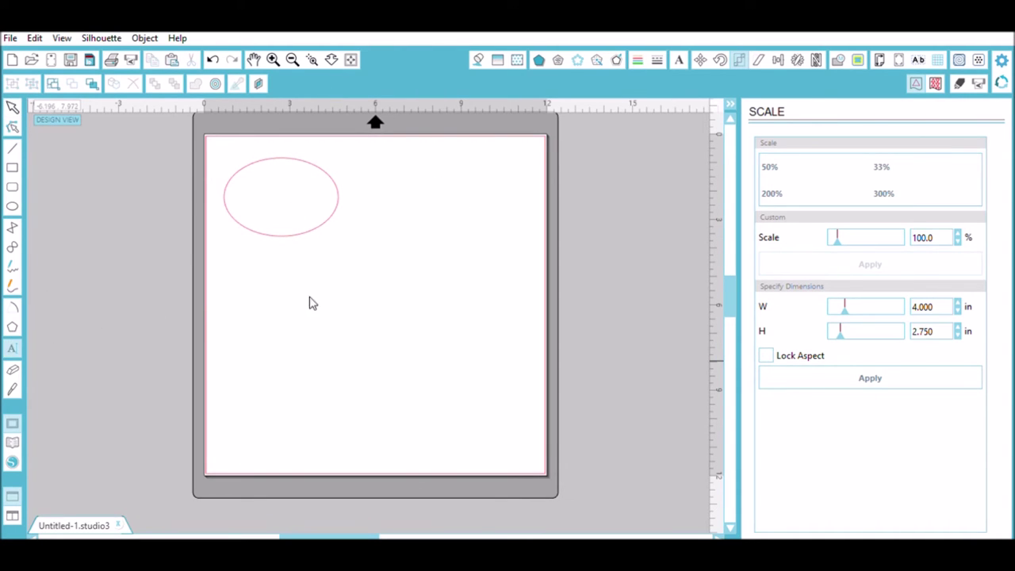
# Step: Place a text box below the ellipse containing the letter 'S'
pyautogui.click(341, 268)
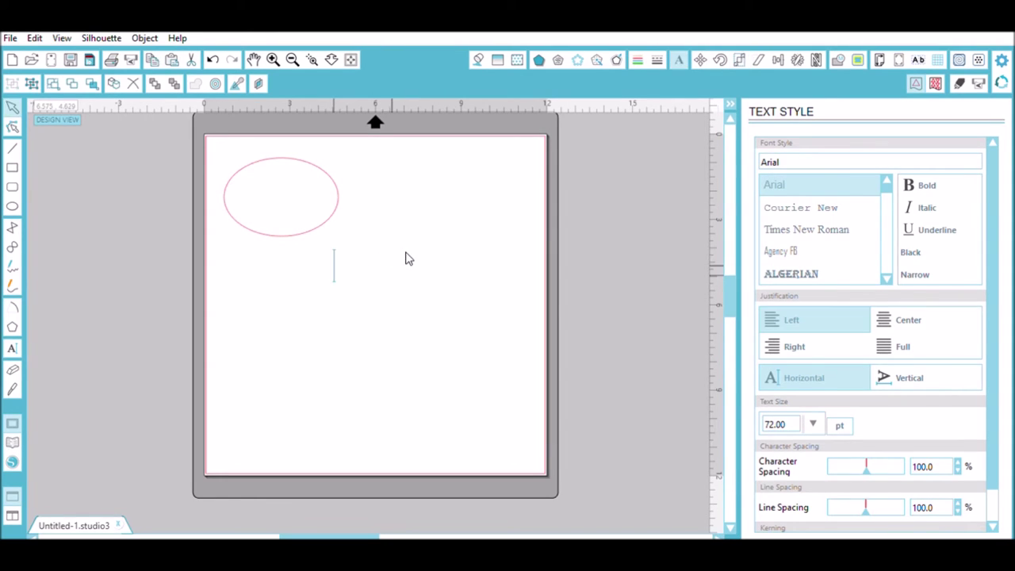
pyautogui.click(697, 261)
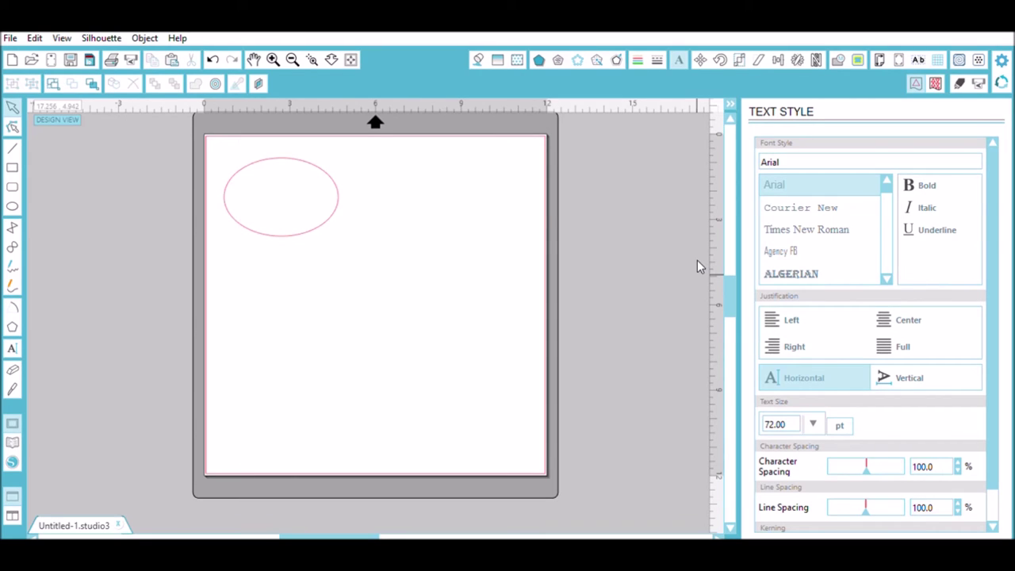
pyautogui.click(13, 348)
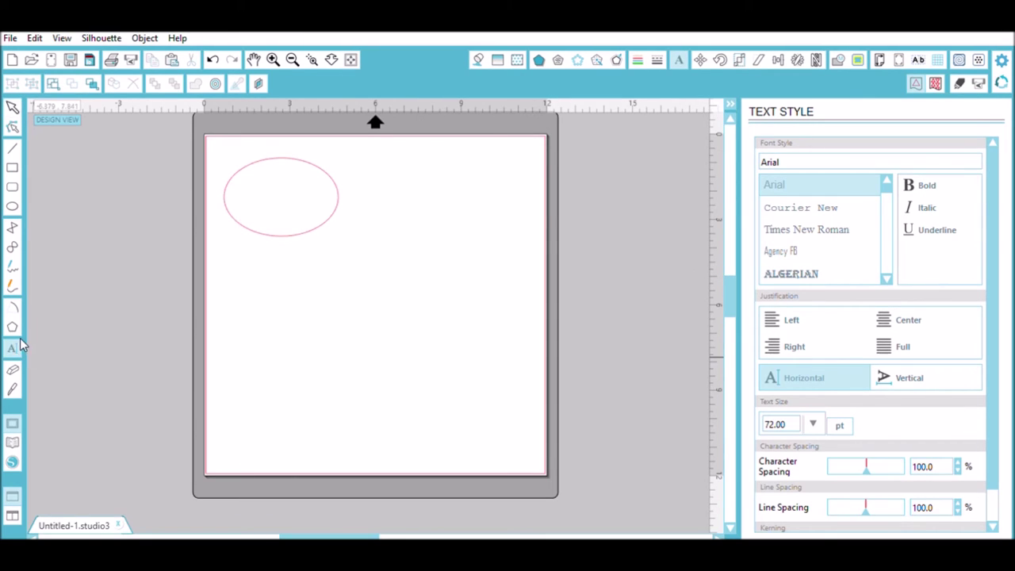
pyautogui.click(343, 266)
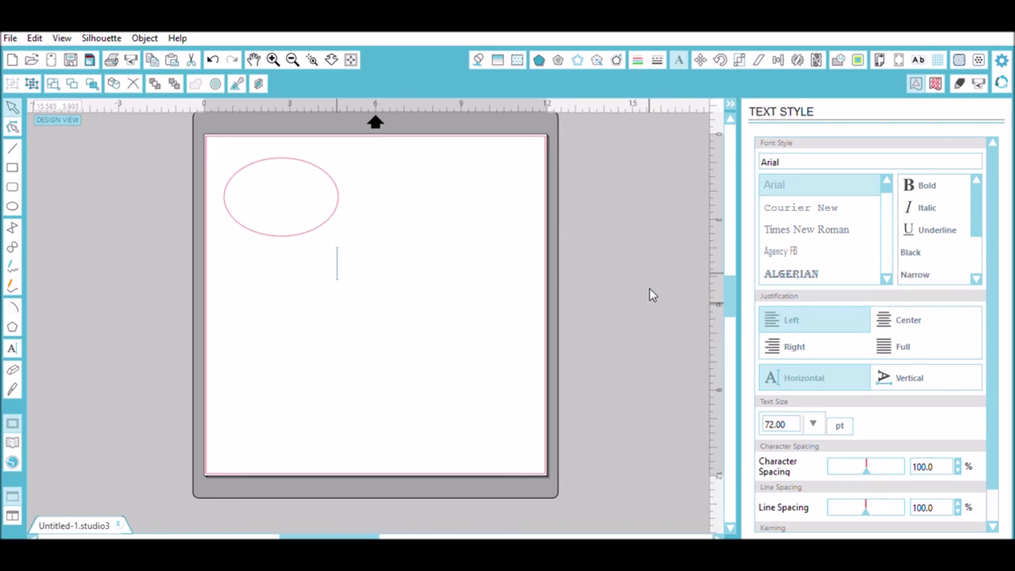
pyautogui.write('S')
pyautogui.click(650, 288)
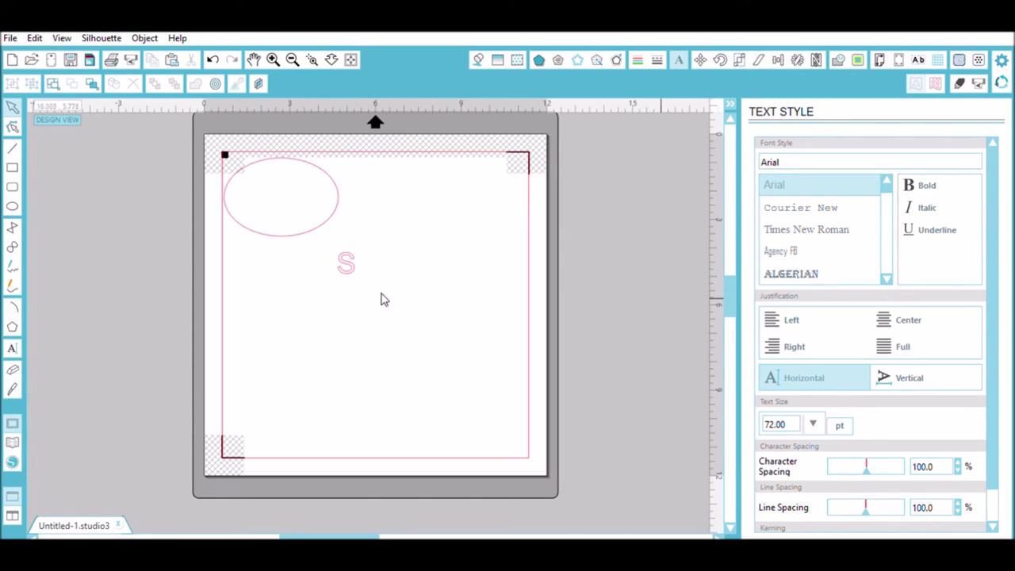
pyautogui.click(358, 254)
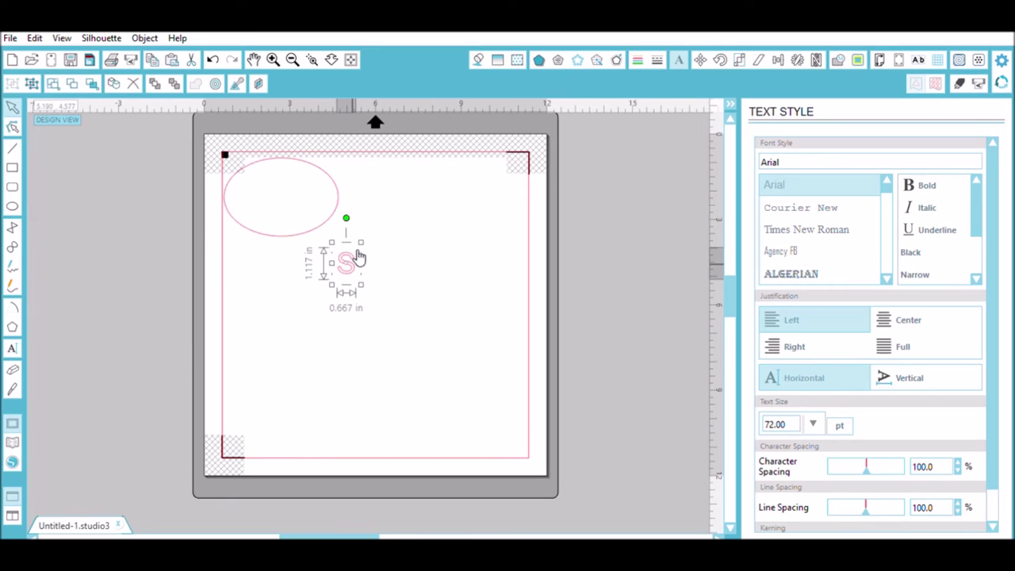
# Step: Extend the text to 'S'mores' and 'Love!' on two centre-justified lines
pyautogui.doubleClick(357, 256)
pyautogui.write('mores')
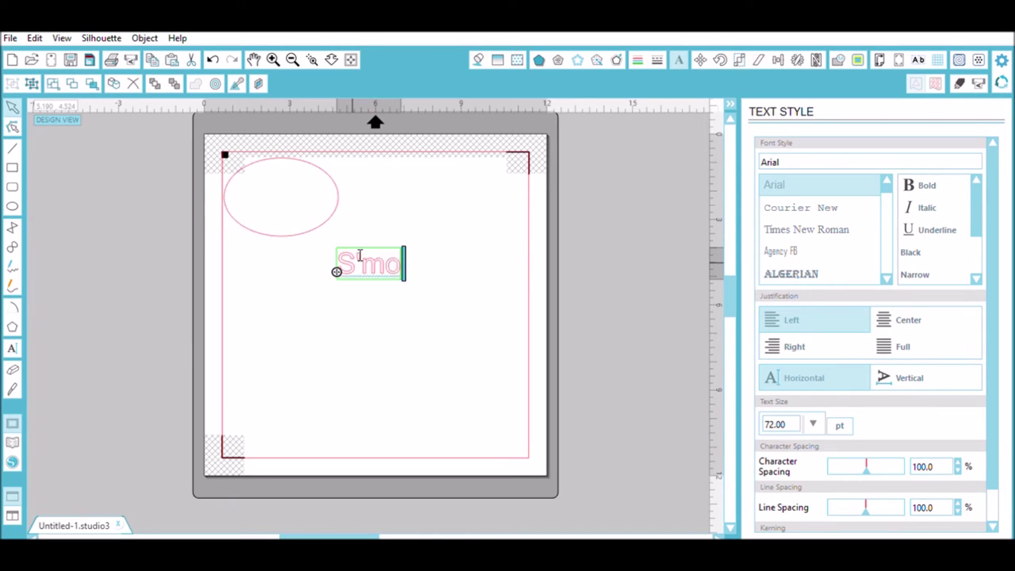
pyautogui.press('Return')
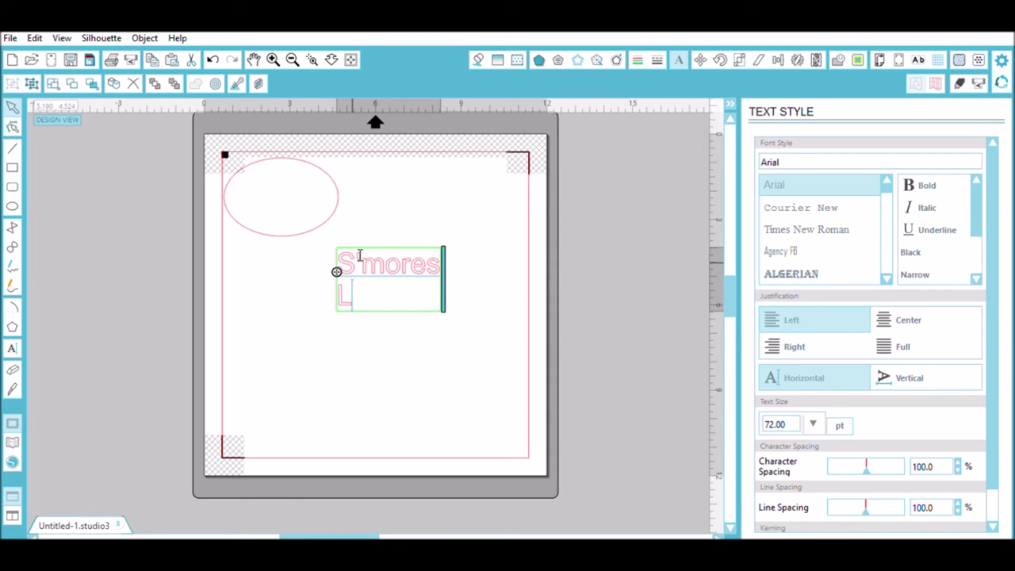
pyautogui.write('Love!')
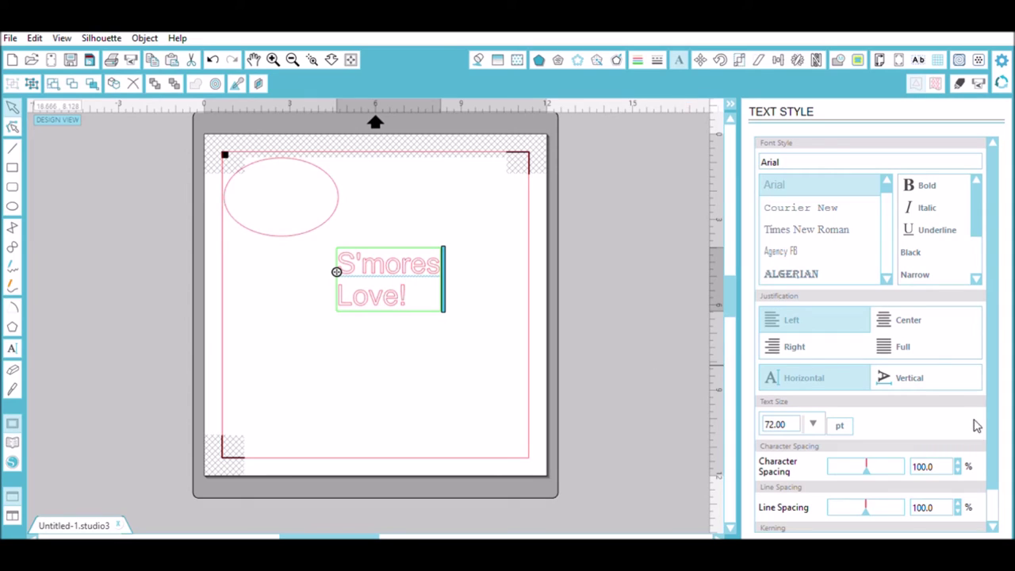
pyautogui.click(915, 314)
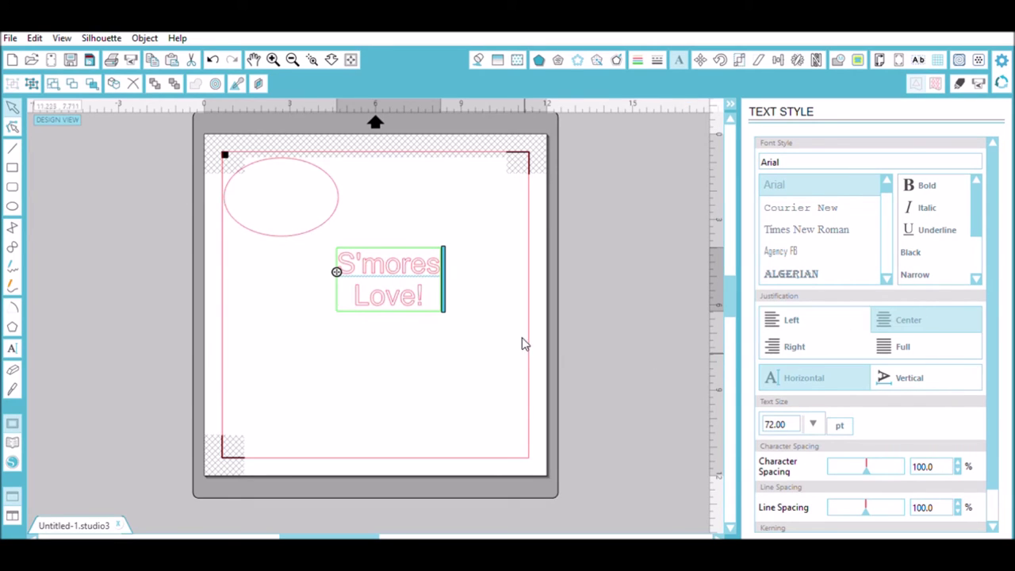
pyautogui.moveTo(432, 293); pyautogui.dragTo(301, 251)
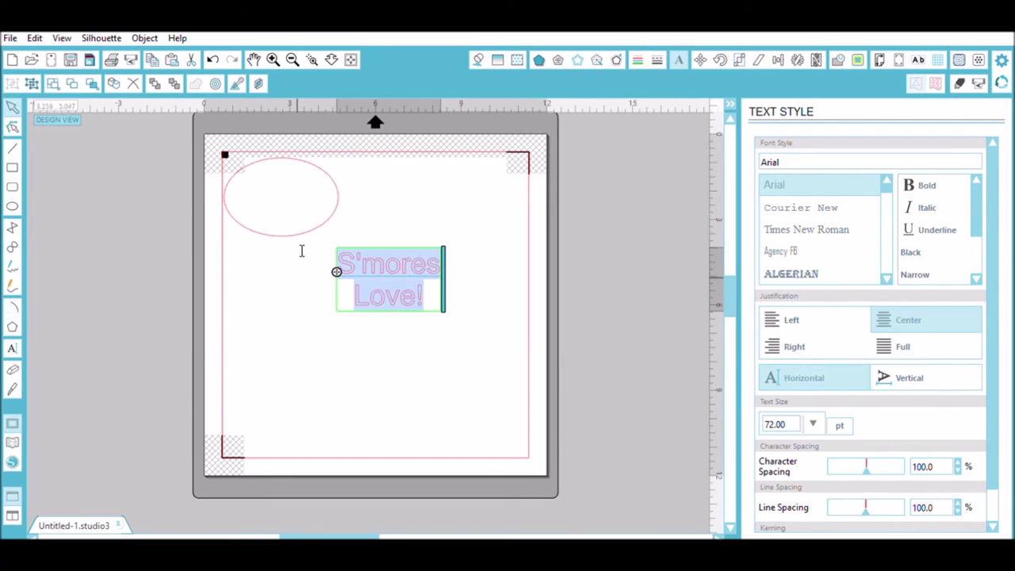
# Step: Set both the line colour and fill colour of the S'mores Love! text to black
pyautogui.click(636, 59)
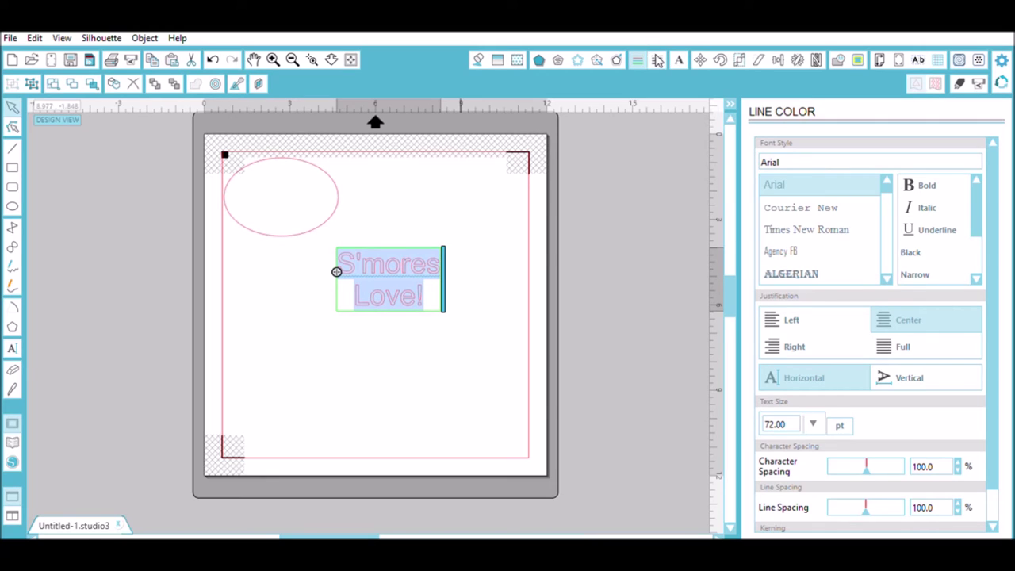
pyautogui.click(864, 184)
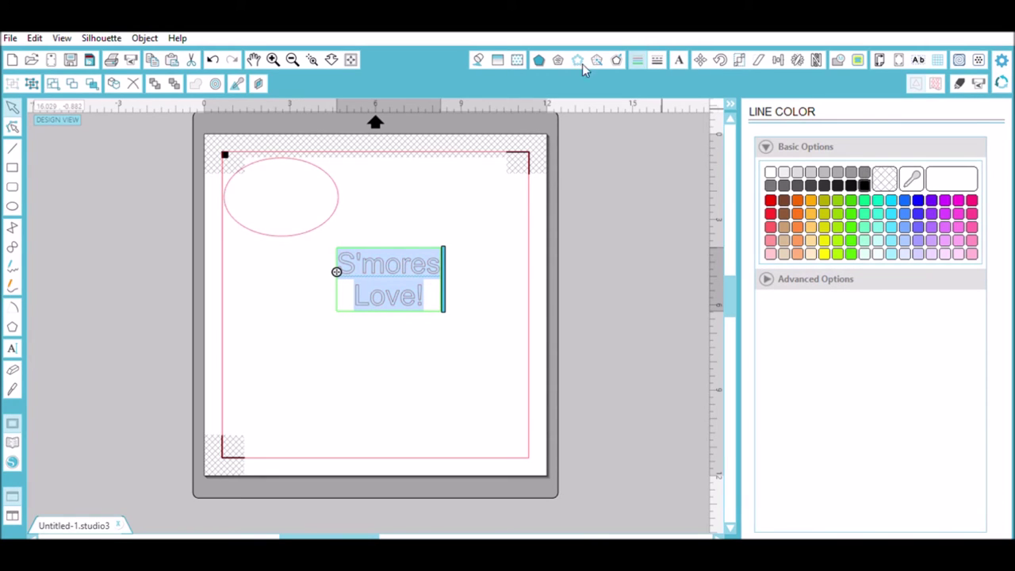
pyautogui.click(478, 57)
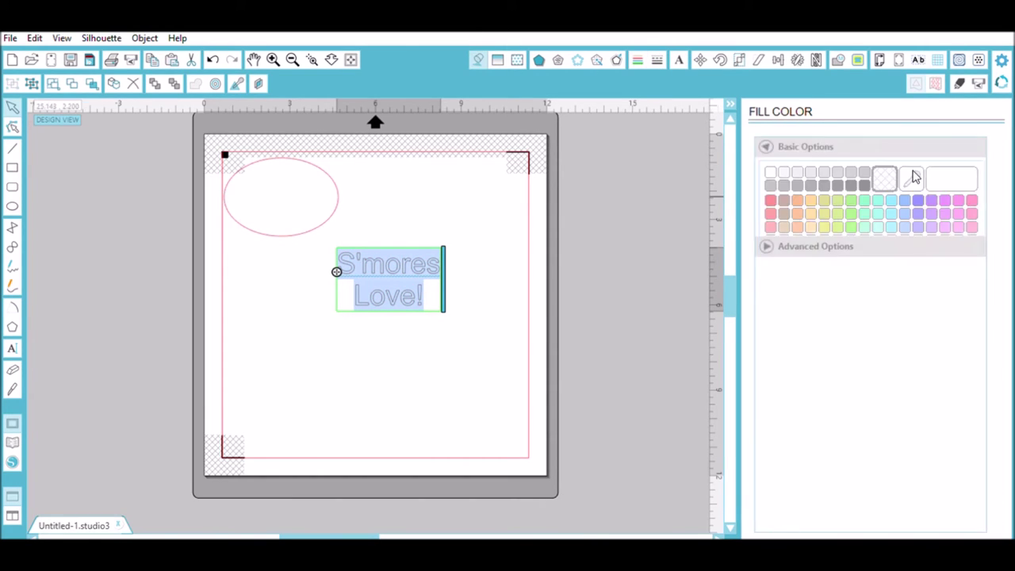
pyautogui.click(864, 184)
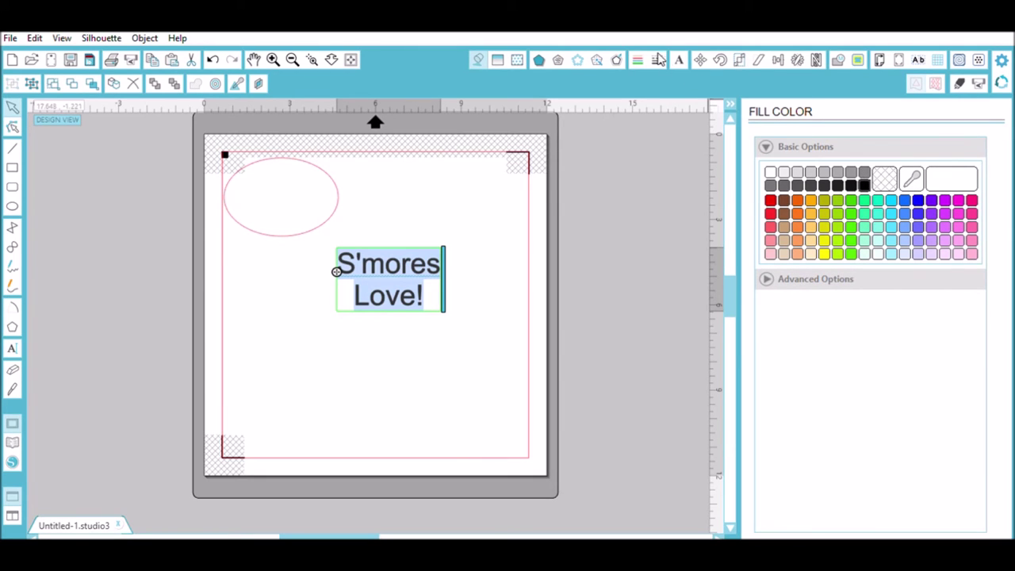
pyautogui.click(679, 59)
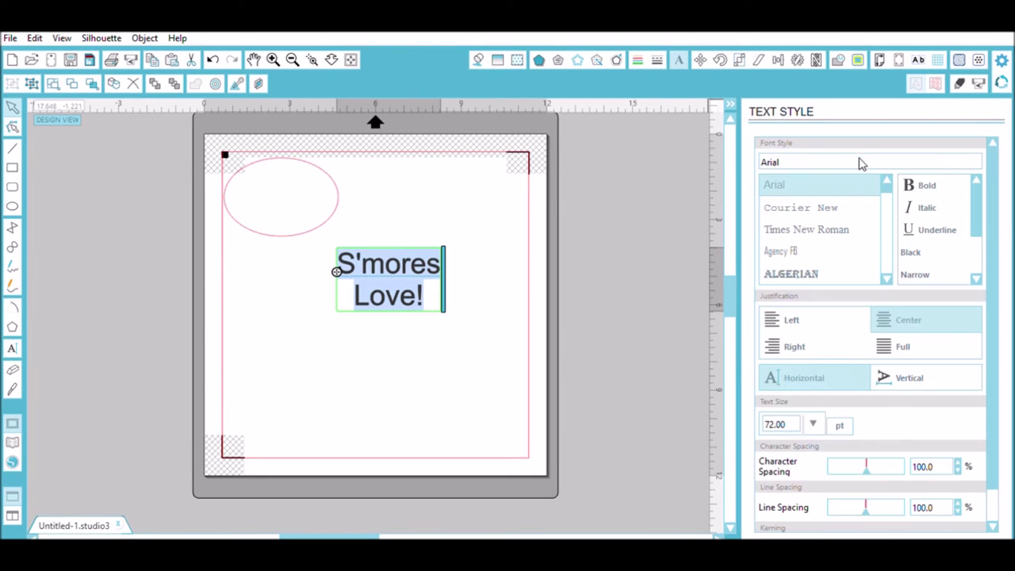
# Step: Apply the Bernard MT Condensed font to the S'mores Love! text
pyautogui.scroll(-4, 889, 268)
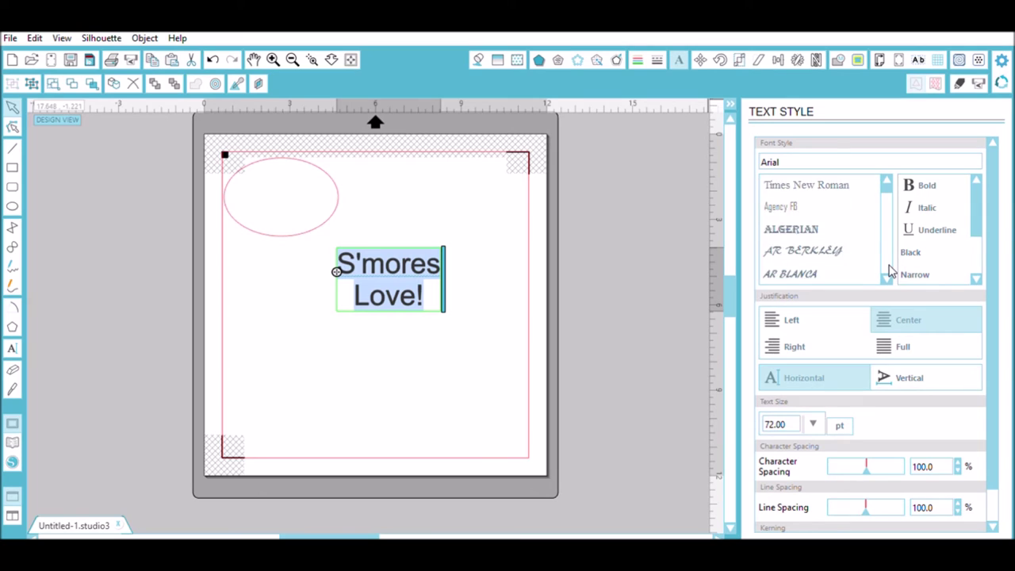
pyautogui.scroll(-2, 889, 270)
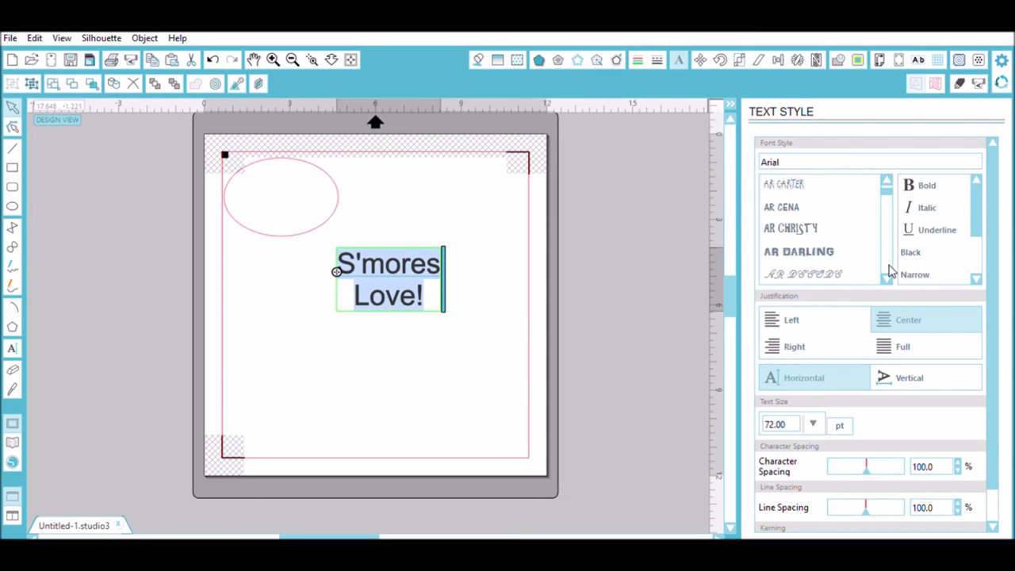
pyautogui.scroll(-1, 889, 271)
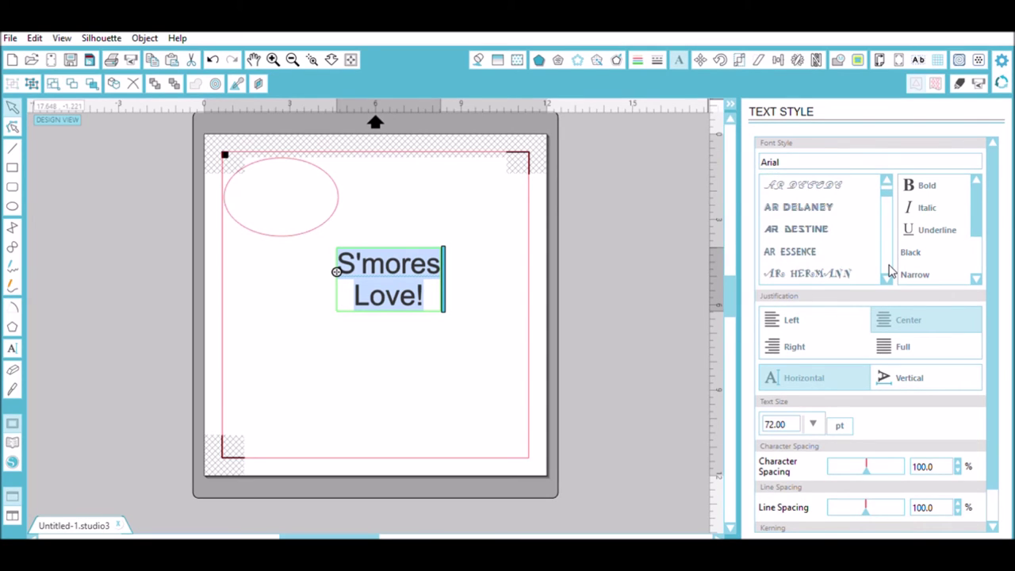
pyautogui.scroll(-4, 890, 270)
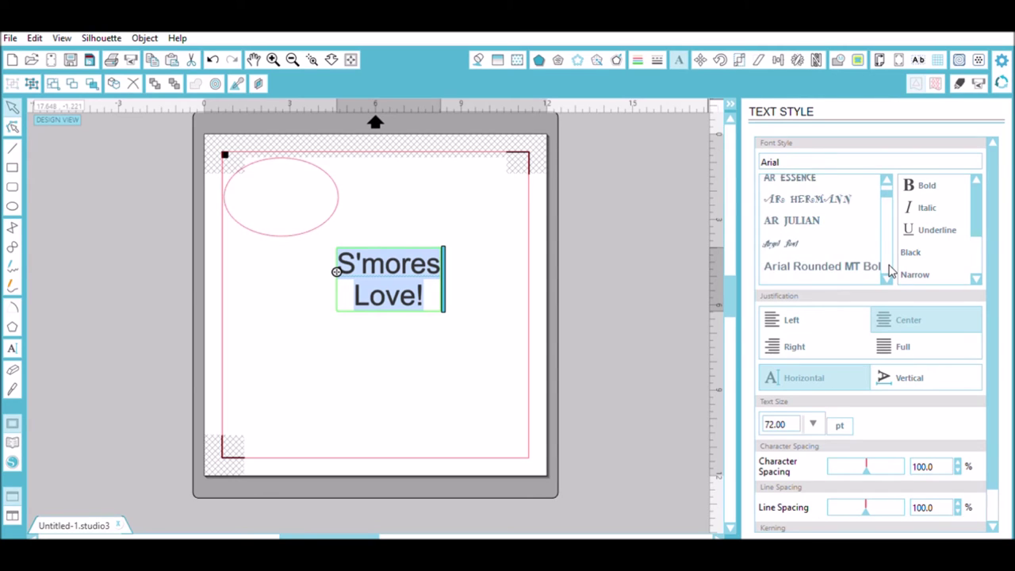
pyautogui.scroll(-5, 889, 270)
pyautogui.scroll(-6, 890, 270)
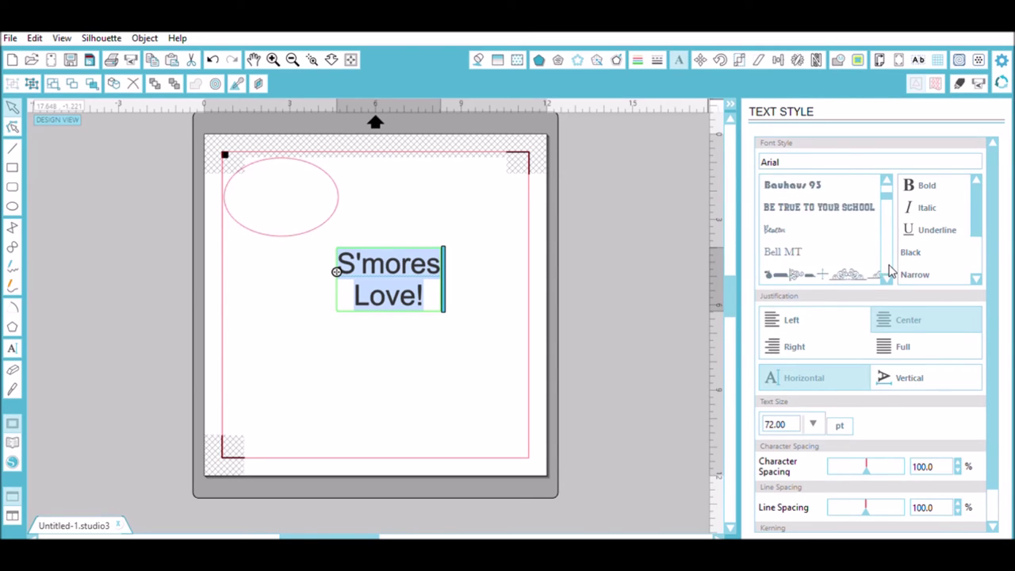
pyautogui.scroll(-1, 872, 260)
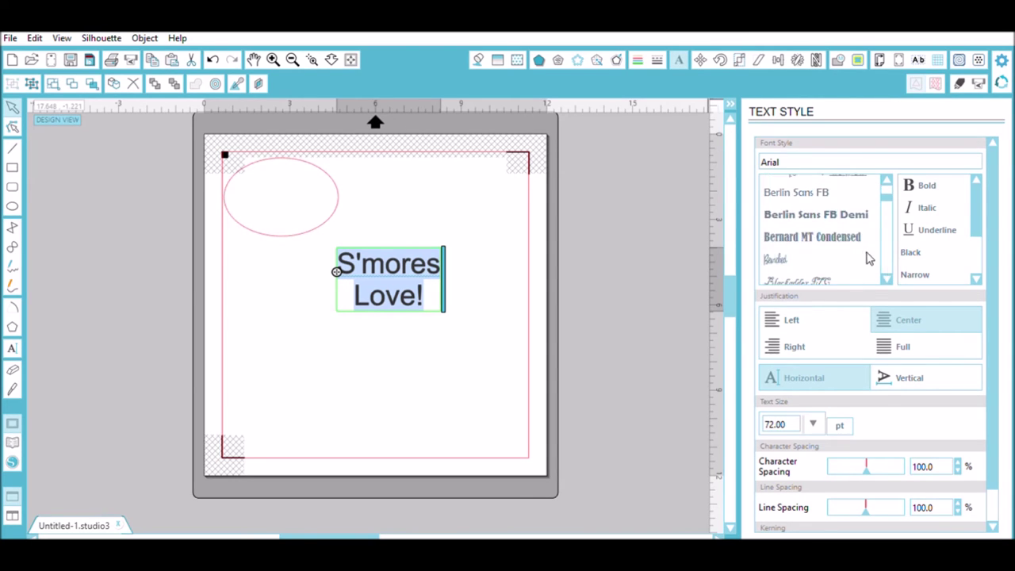
pyautogui.click(846, 225)
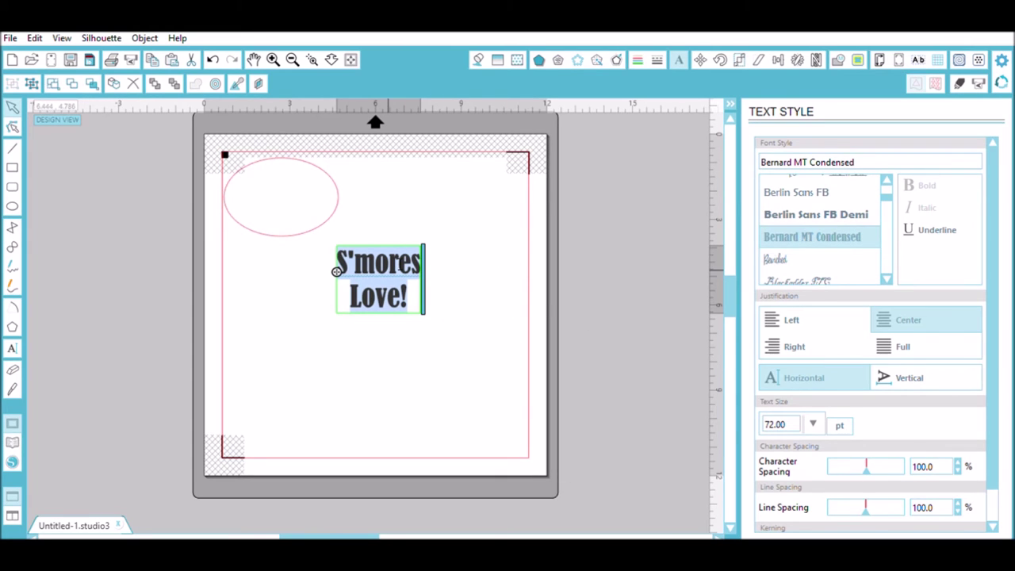
# Step: Delete the accidental duplicate of the text, leaving the original open for editing
pyautogui.click(449, 270)
pyautogui.click(388, 252)
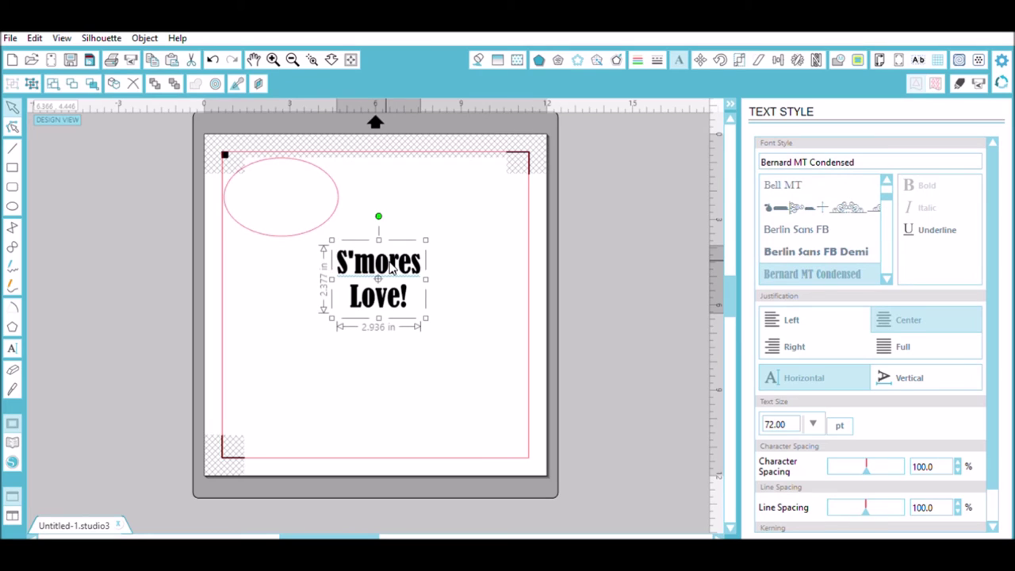
pyautogui.moveTo(395, 267); pyautogui.dragTo(596, 262)
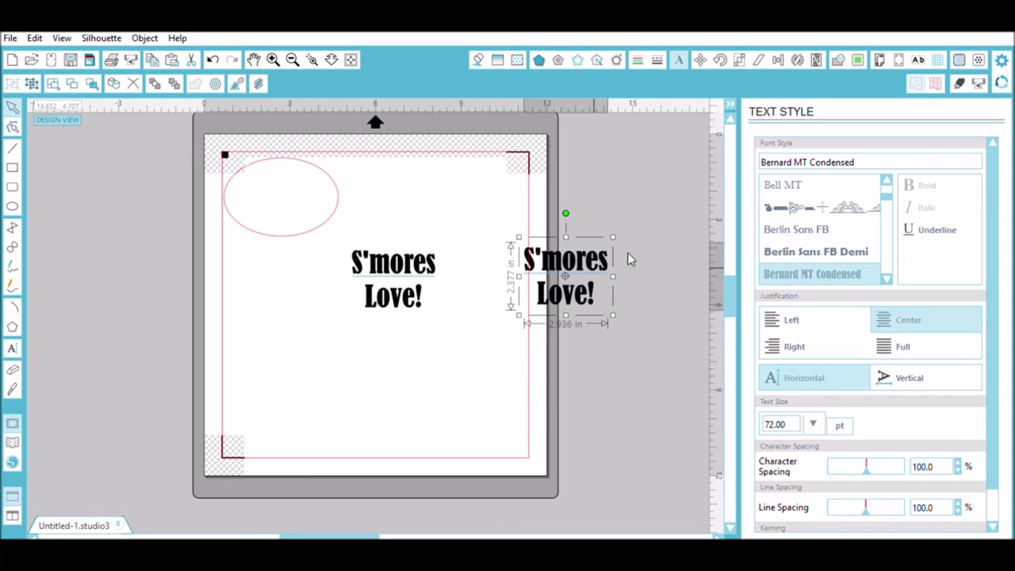
pyautogui.press('Delete')
pyautogui.click(387, 252)
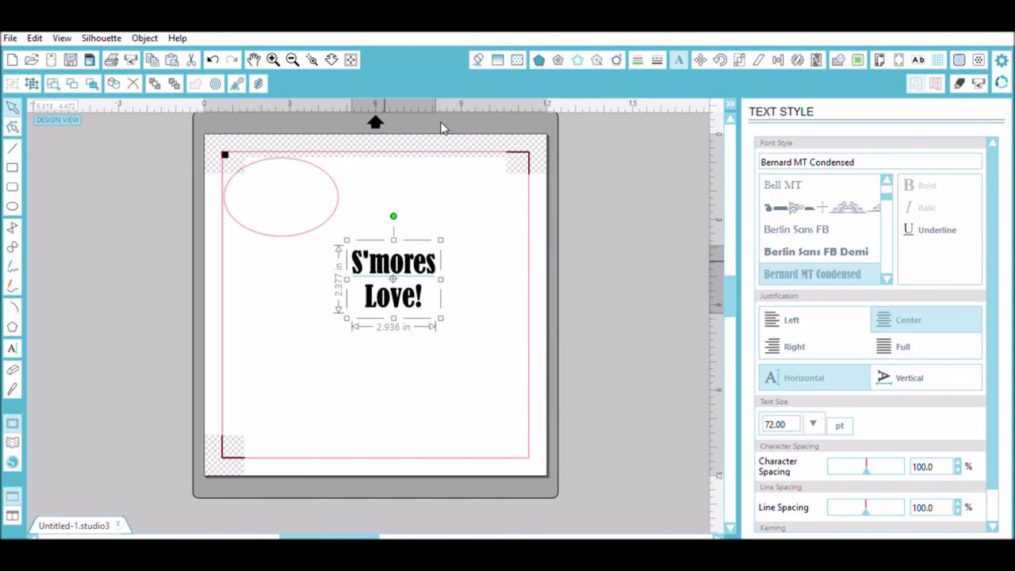
pyautogui.doubleClick(407, 297)
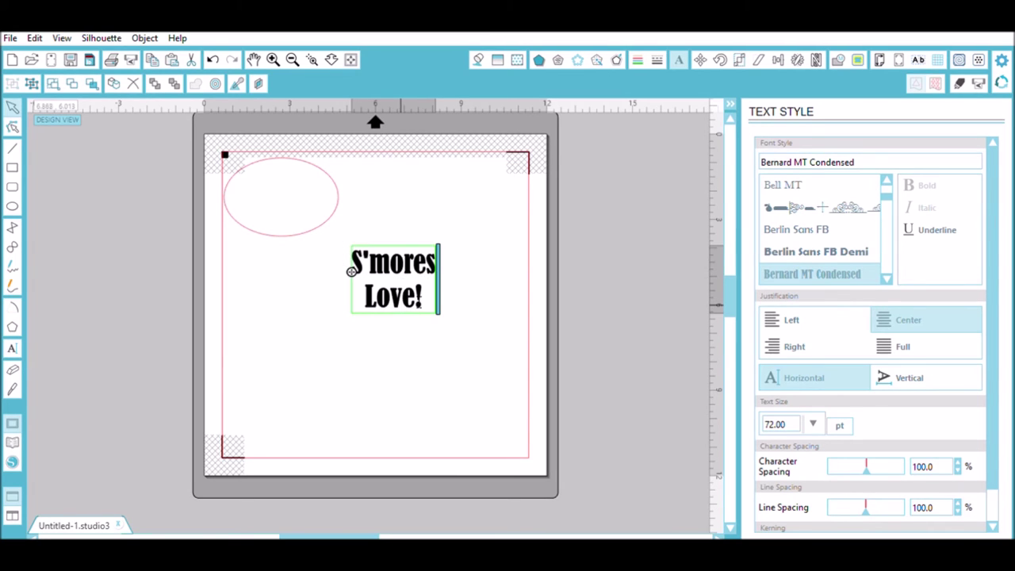
# Step: Lower the text's line spacing to 76.5%, shrinking it to about 2.936 by 2.097 inches
pyautogui.click(477, 335)
pyautogui.click(420, 297)
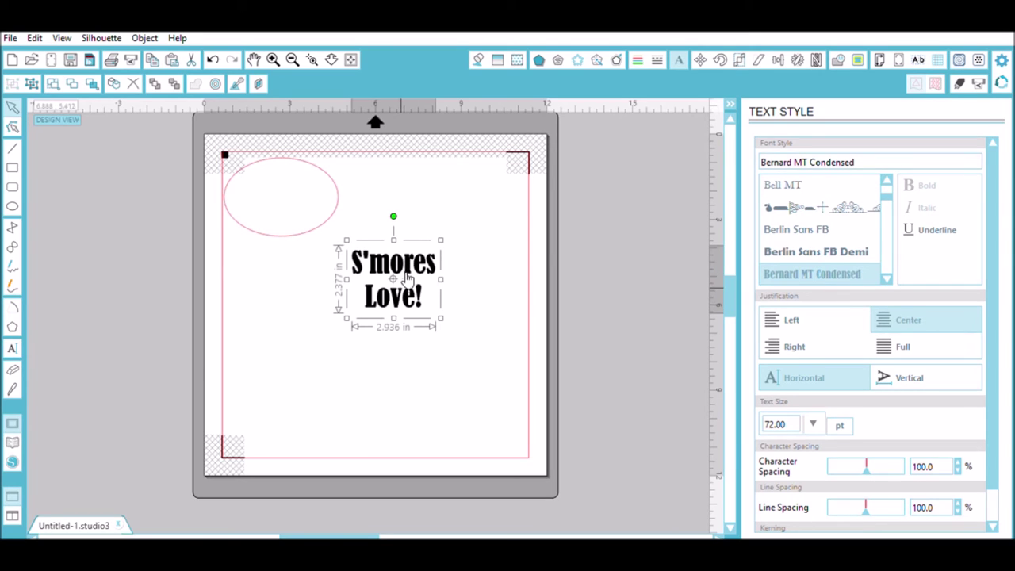
pyautogui.click(866, 502)
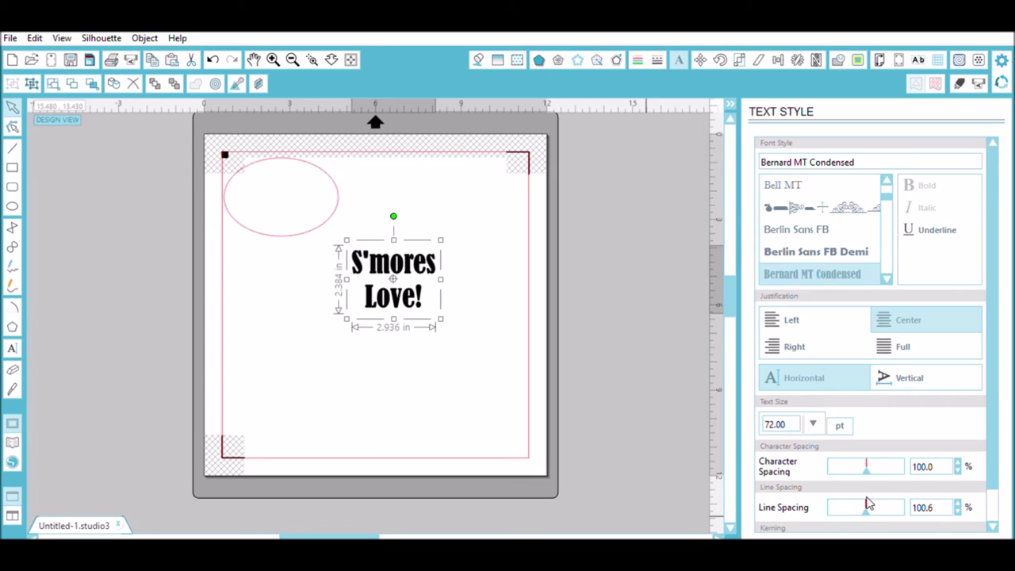
pyautogui.moveTo(866, 502); pyautogui.dragTo(858, 503)
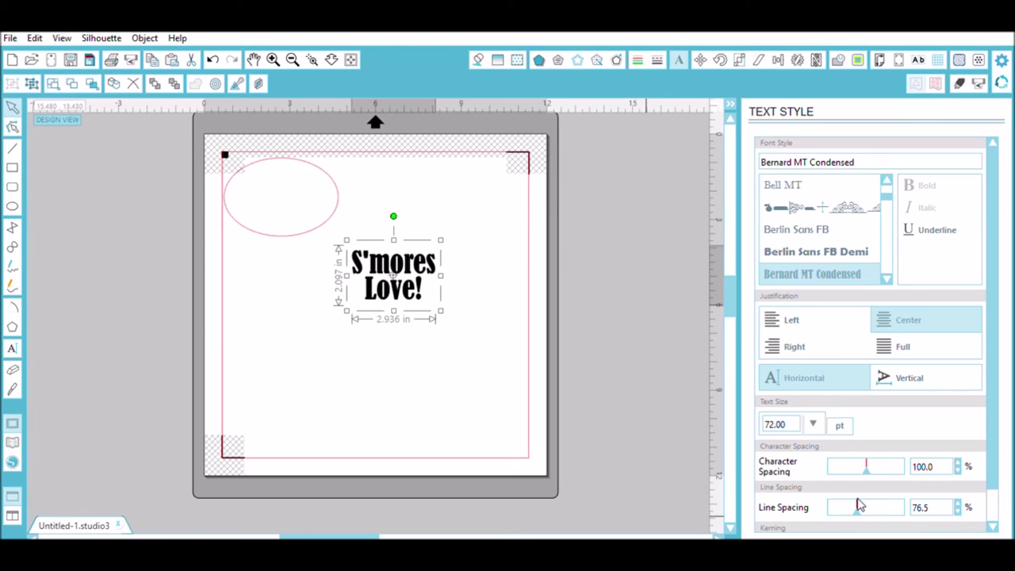
pyautogui.click(352, 333)
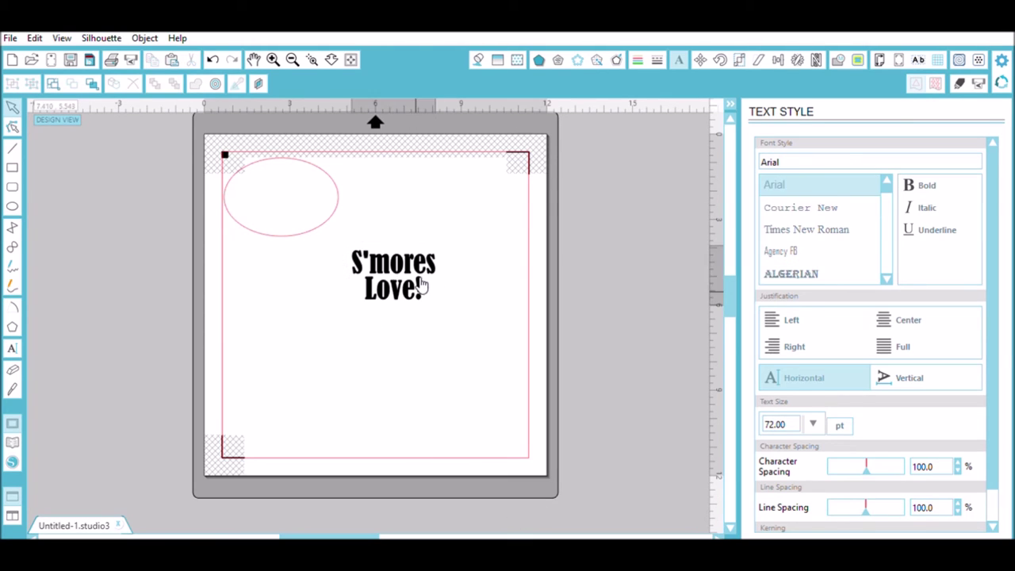
# Step: Reposition the ellipse and move the S'mores Love! text up inside it
pyautogui.moveTo(422, 285)
pyautogui.mouseDown()
pyautogui.moveTo(343, 229)
pyautogui.moveTo(410, 300)
pyautogui.mouseUp()
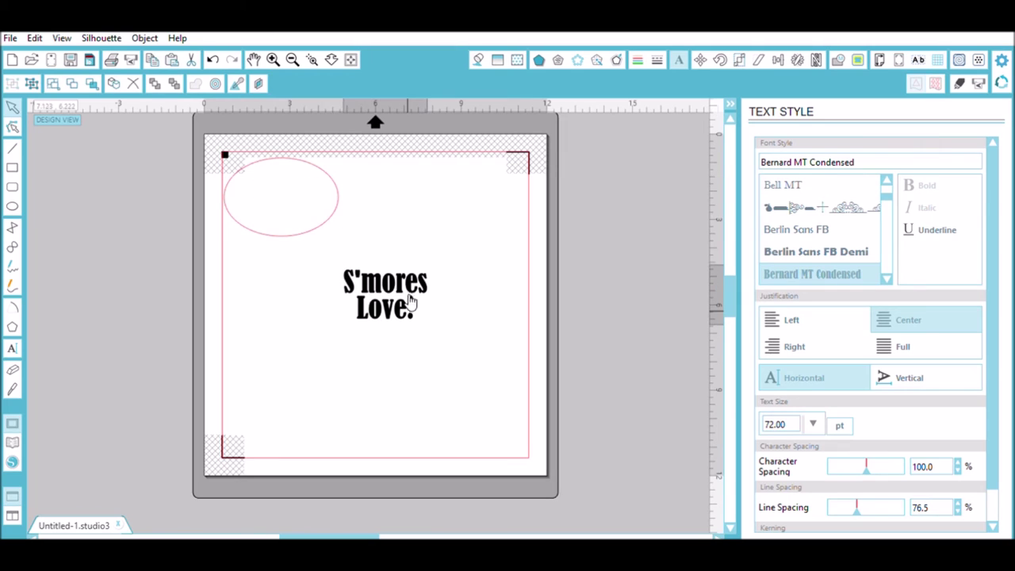
pyautogui.click(322, 219)
pyautogui.moveTo(322, 220); pyautogui.dragTo(398, 233)
pyautogui.click(420, 311)
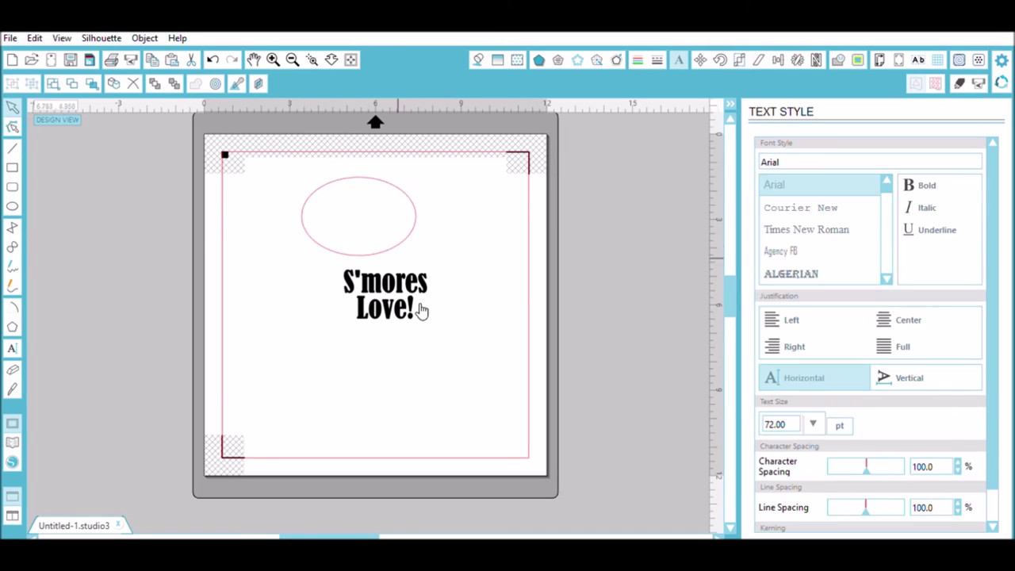
pyautogui.moveTo(416, 310); pyautogui.dragTo(389, 231)
pyautogui.click(389, 232)
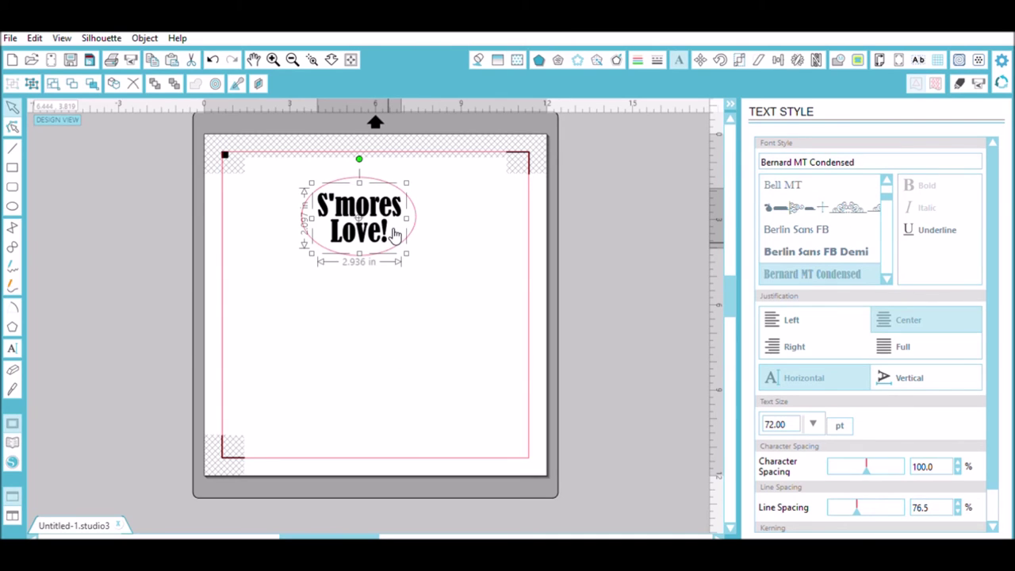
pyautogui.click(417, 267)
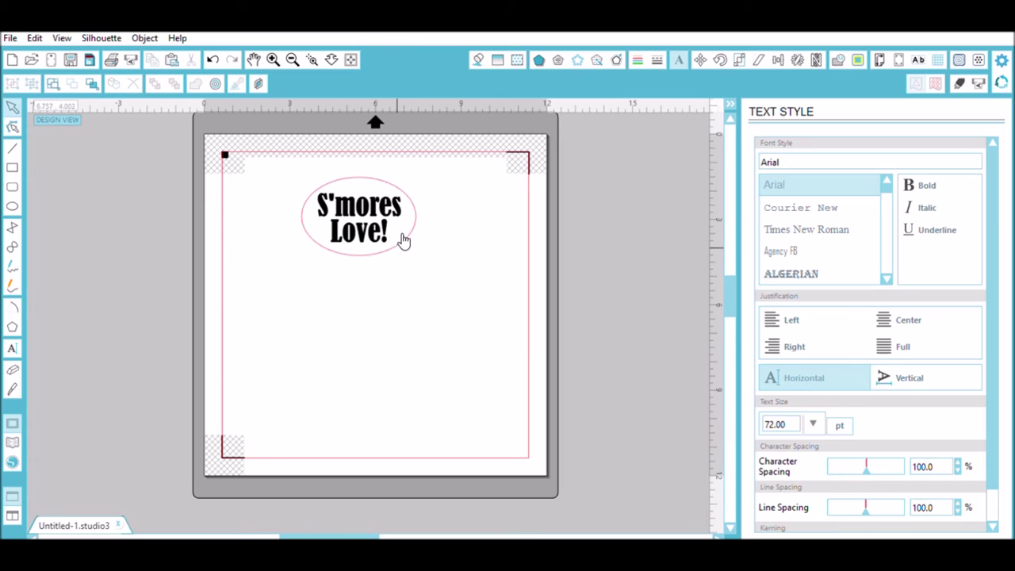
# Step: Drag the ellipse off the mat to the left and move the text toward the upper left
pyautogui.moveTo(403, 239); pyautogui.dragTo(141, 215)
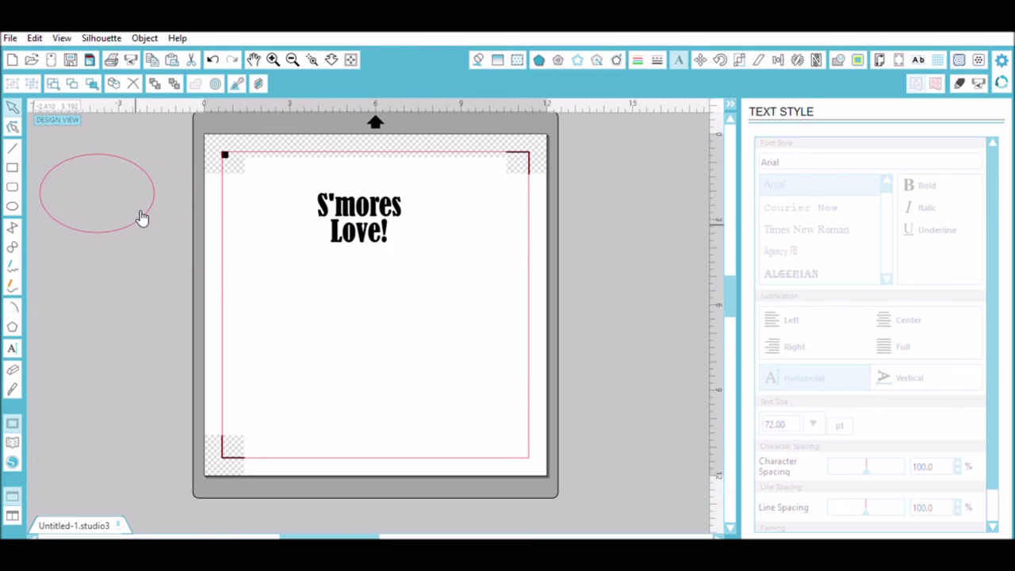
pyautogui.moveTo(342, 230); pyautogui.dragTo(287, 208)
pyautogui.click(390, 237)
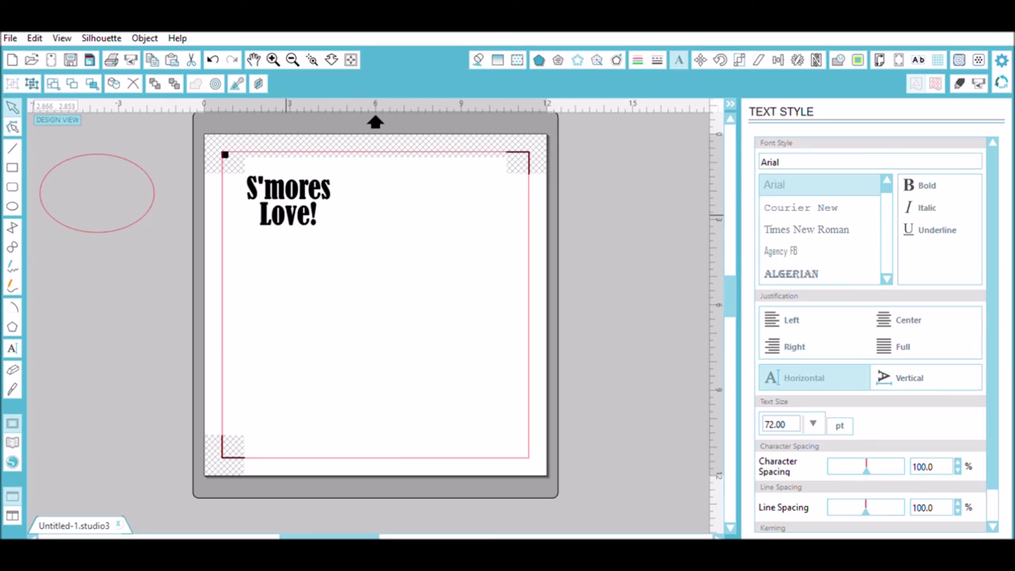
pyautogui.click(879, 59)
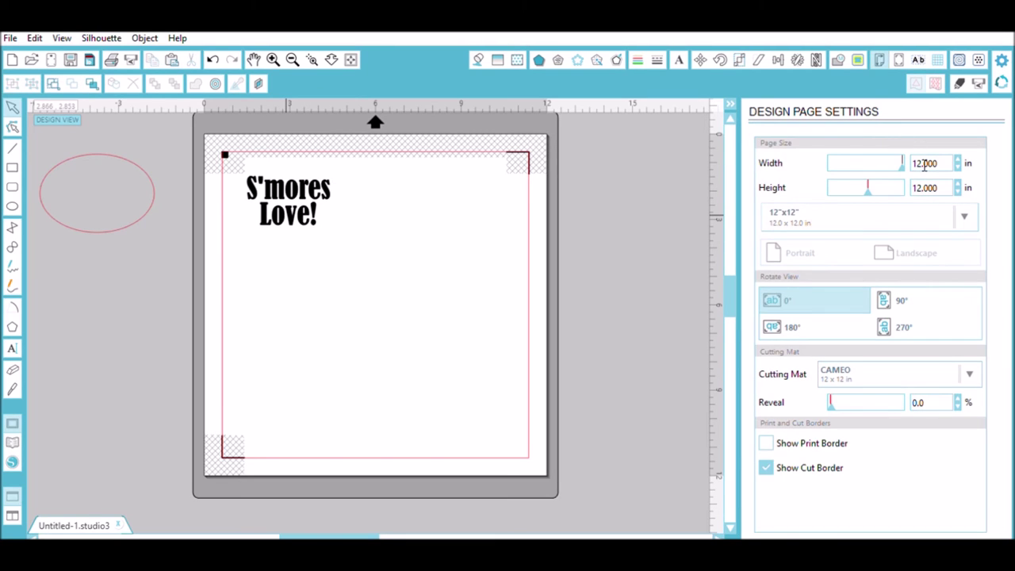
# Step: Set the registration mark style to Off and move the text into the mat's top-left corner
pyautogui.click(899, 59)
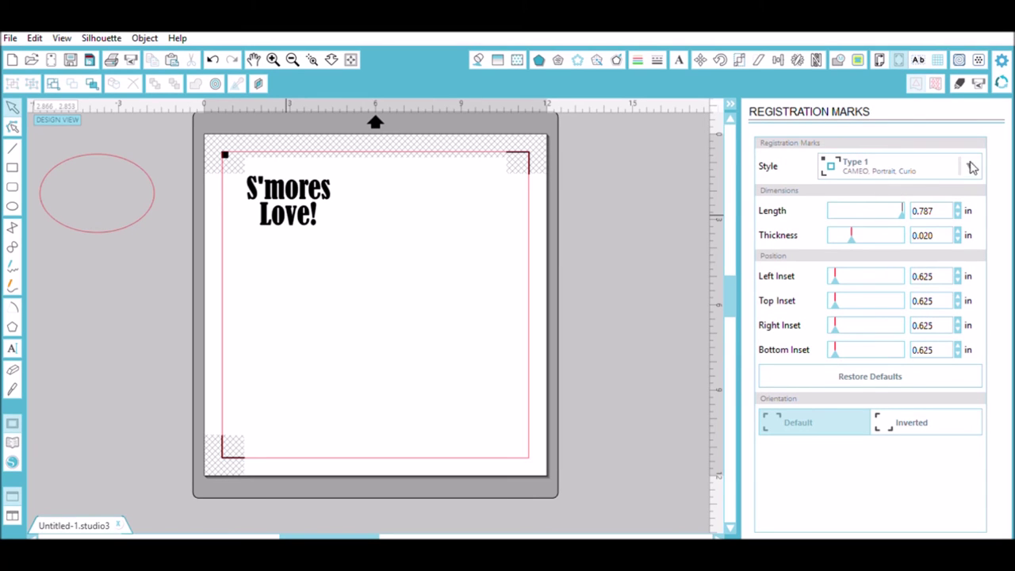
pyautogui.click(969, 165)
pyautogui.click(837, 195)
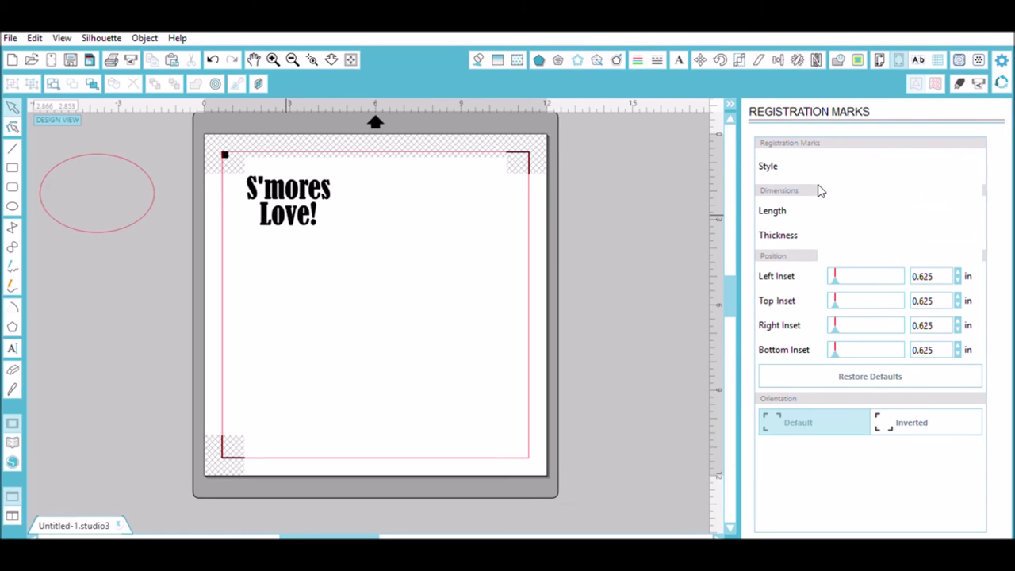
pyautogui.moveTo(311, 214); pyautogui.dragTo(278, 183)
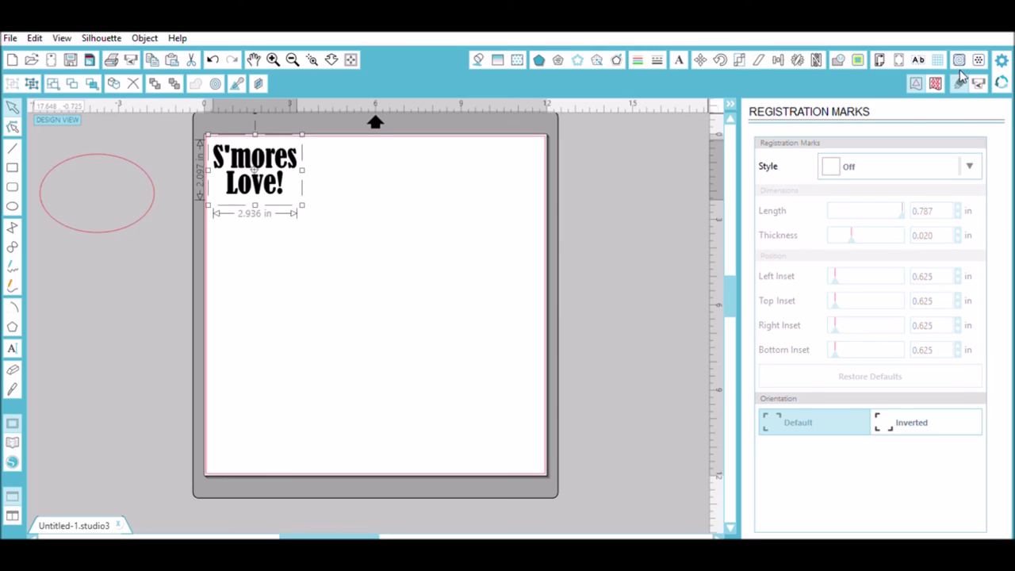
# Step: In Advanced cut settings, exclude the red RGB(255,0,0) lines from cutting
pyautogui.click(935, 83)
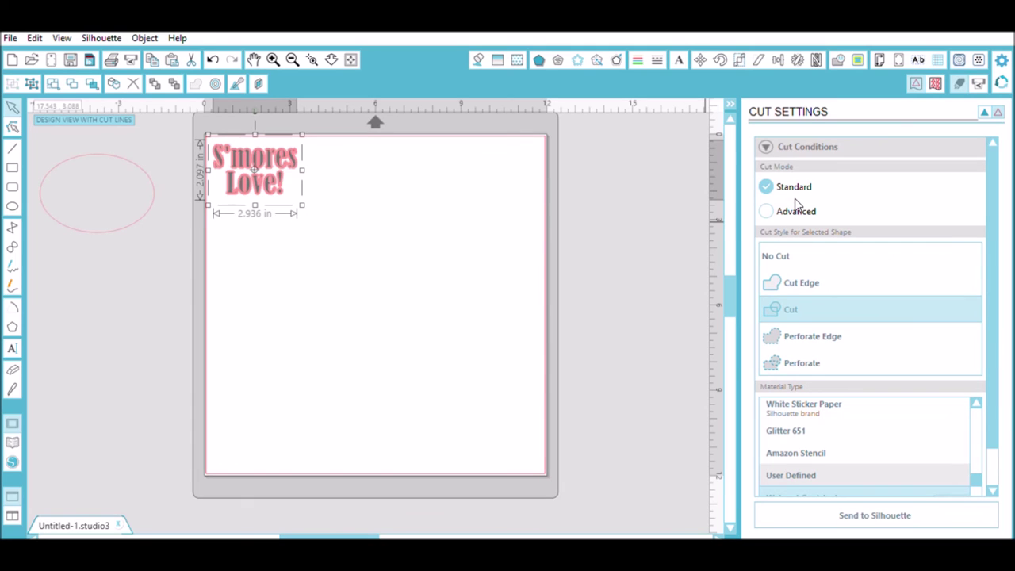
pyautogui.click(796, 210)
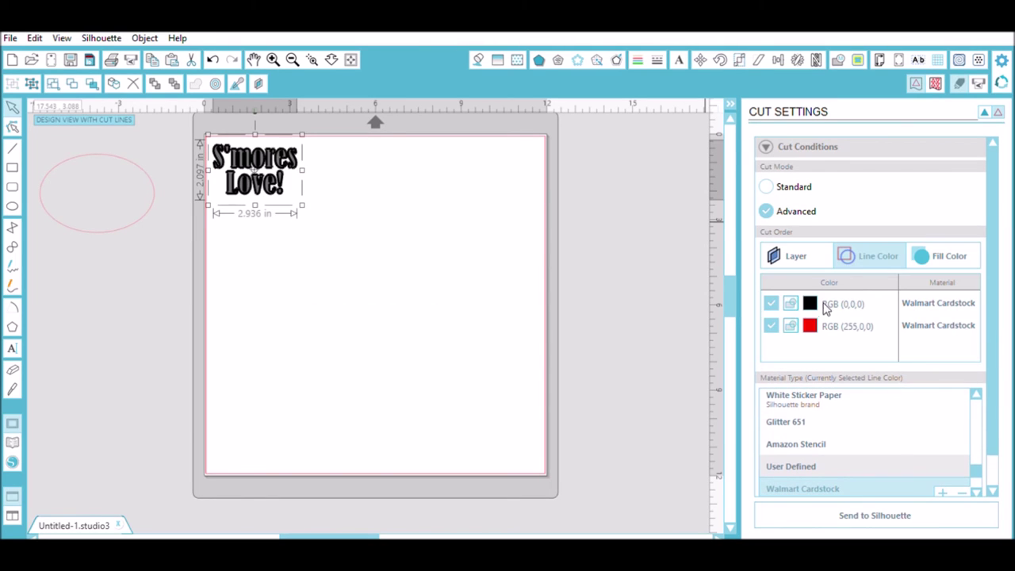
pyautogui.click(769, 324)
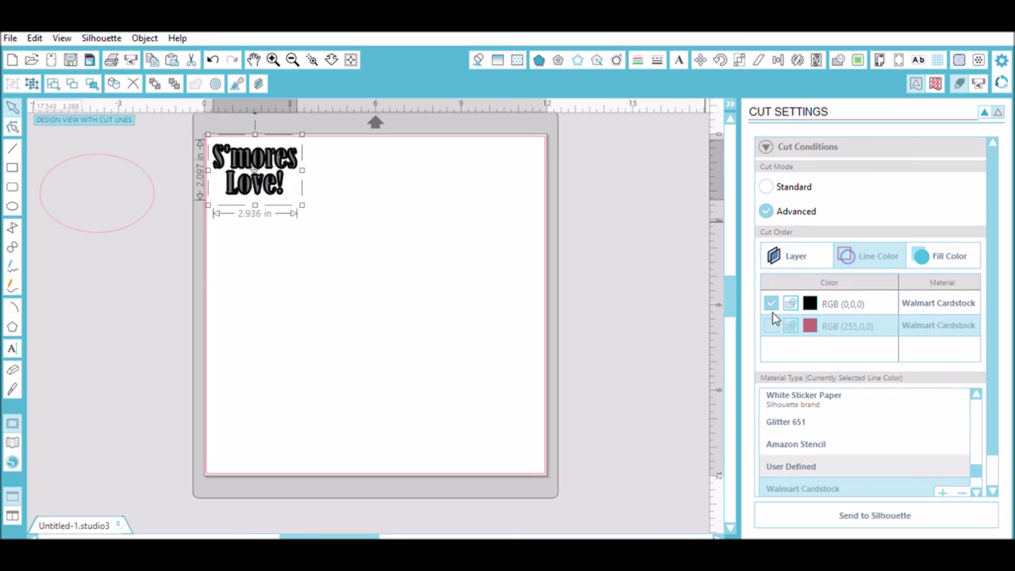
# Step: Assign Vinyl as the black line's material, with speed 5 and thickness 10
pyautogui.click(917, 292)
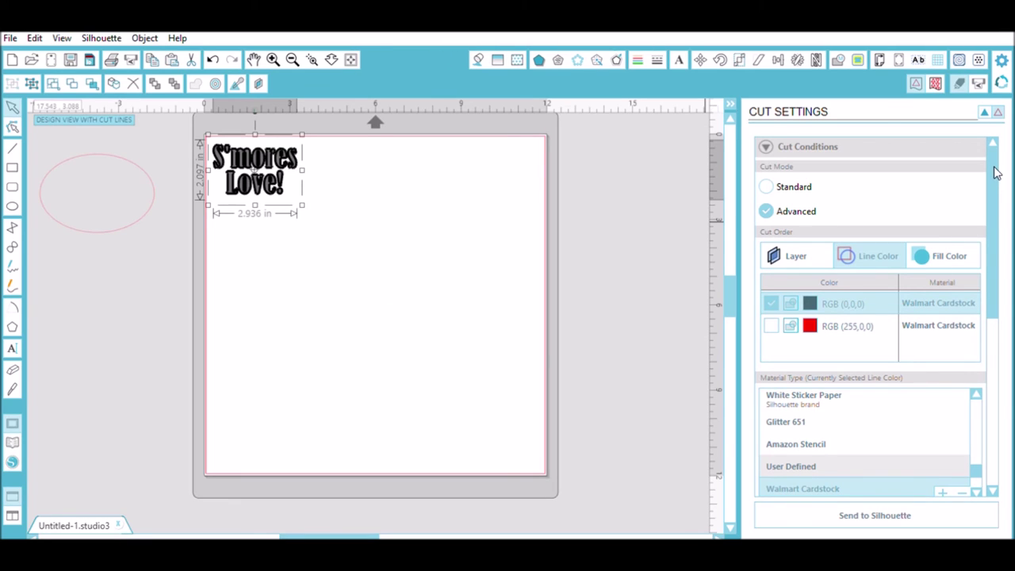
pyautogui.scroll(-3, 998, 180)
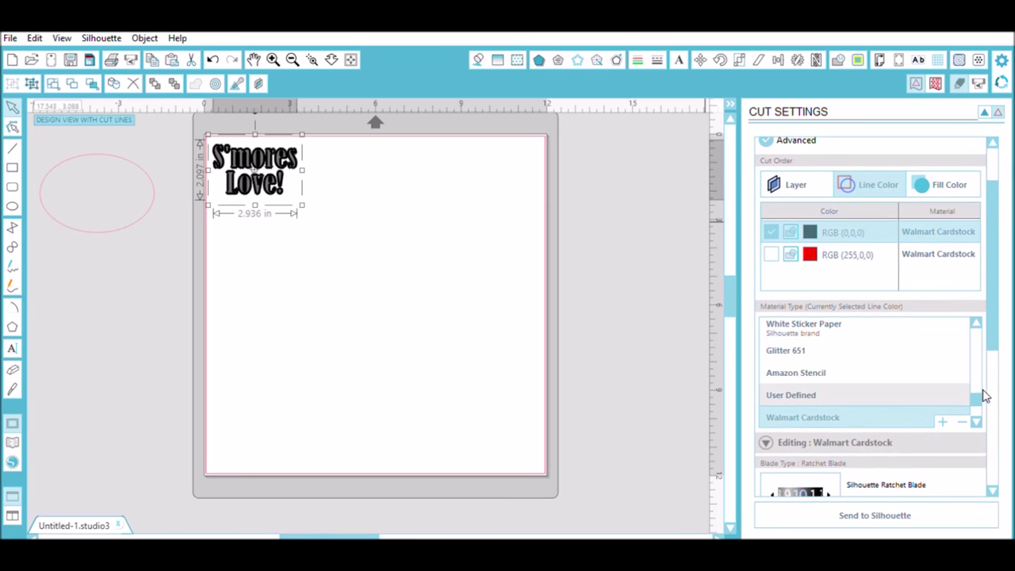
pyautogui.moveTo(977, 383); pyautogui.dragTo(969, 310)
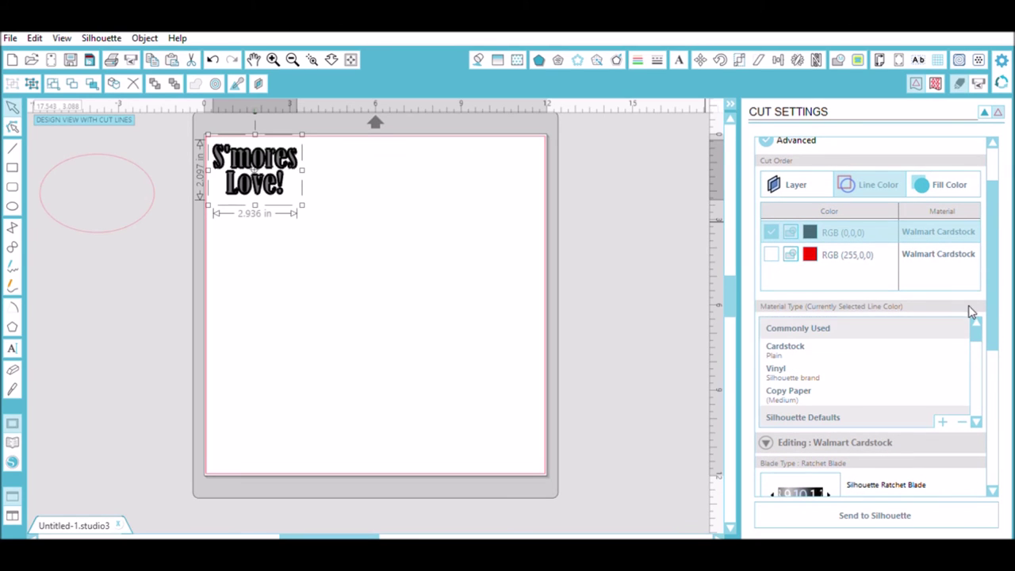
pyautogui.click(827, 370)
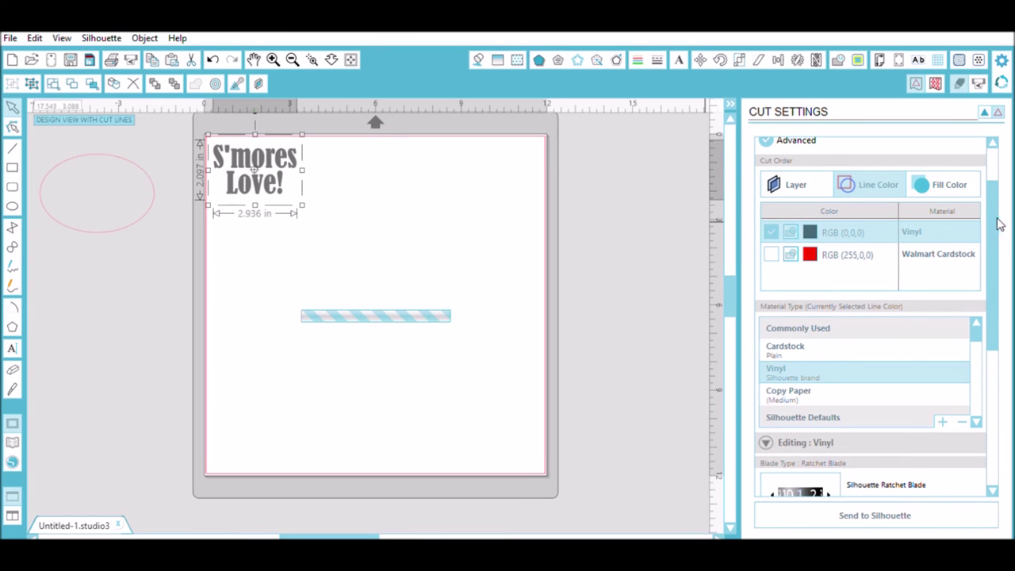
pyautogui.moveTo(993, 204); pyautogui.dragTo(1011, 313)
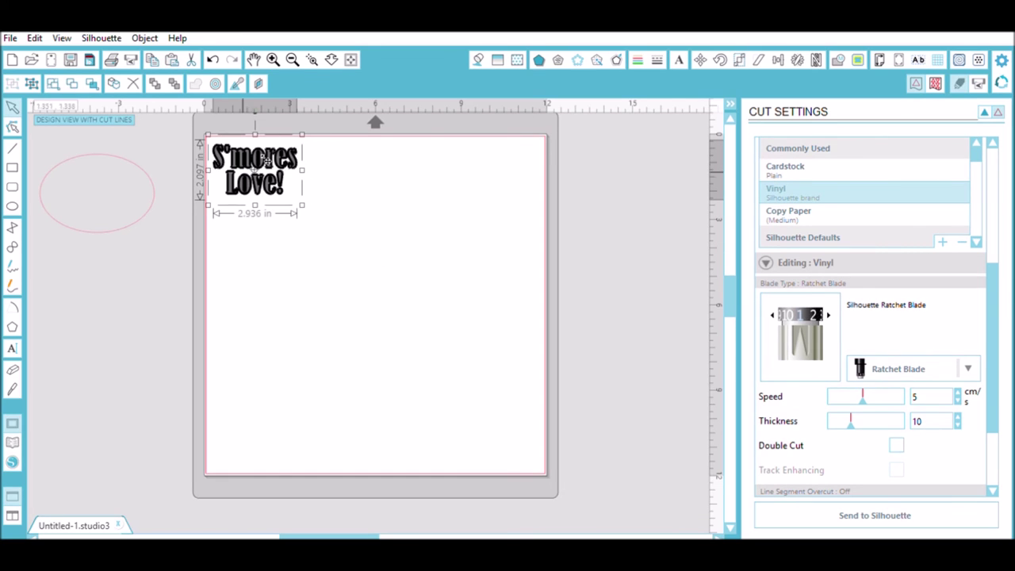
pyautogui.click(633, 157)
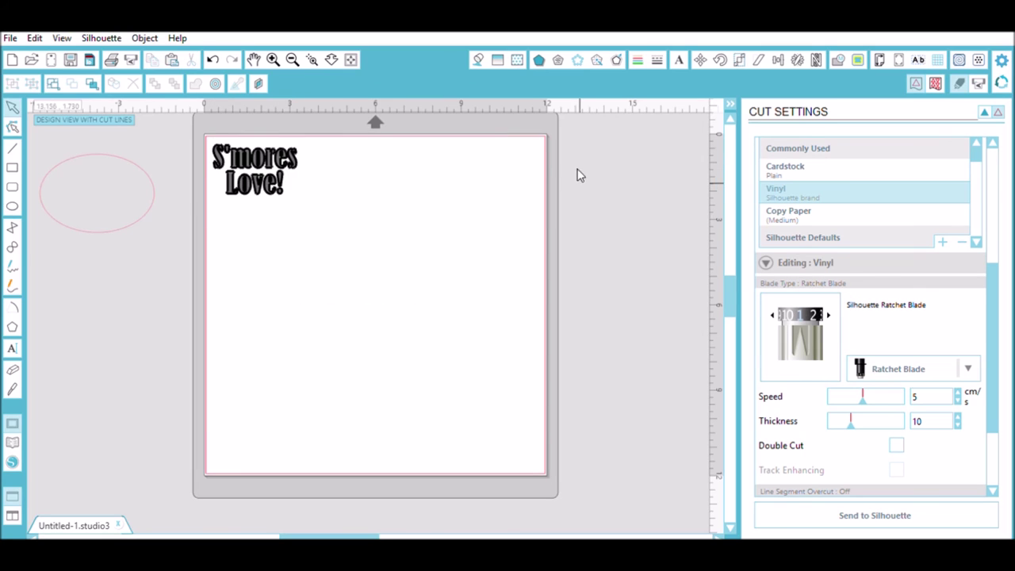